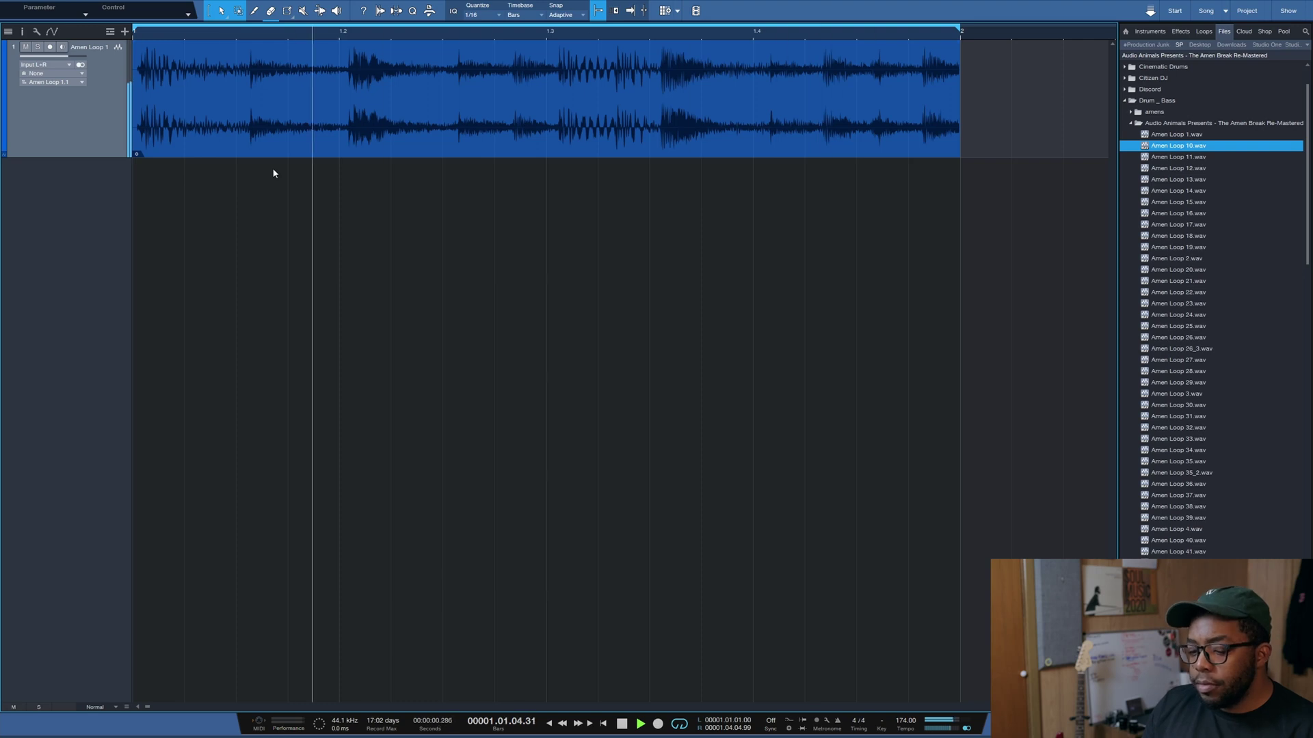
# Make the Amen Loop track taller, cut its event twice near bar 1.2, and play it back.
pyautogui.press('space')
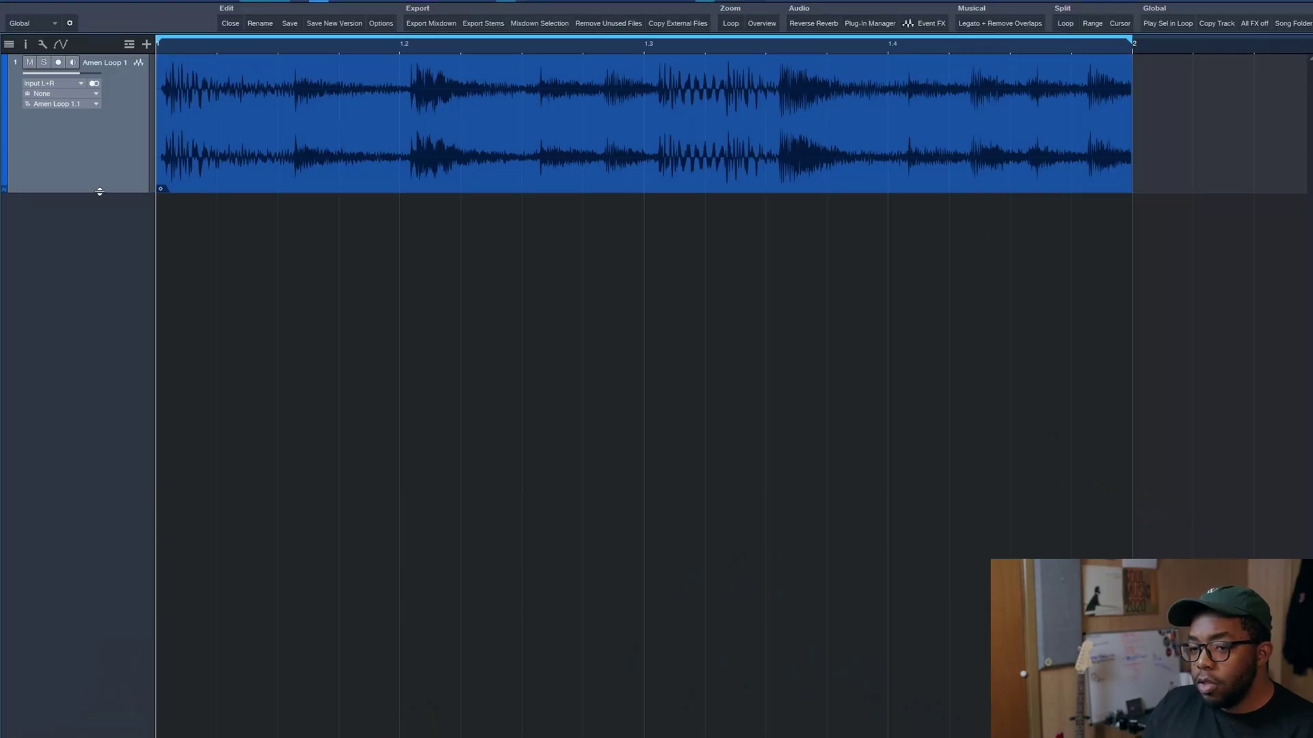
pyautogui.moveTo(99, 193); pyautogui.dragTo(97, 201)
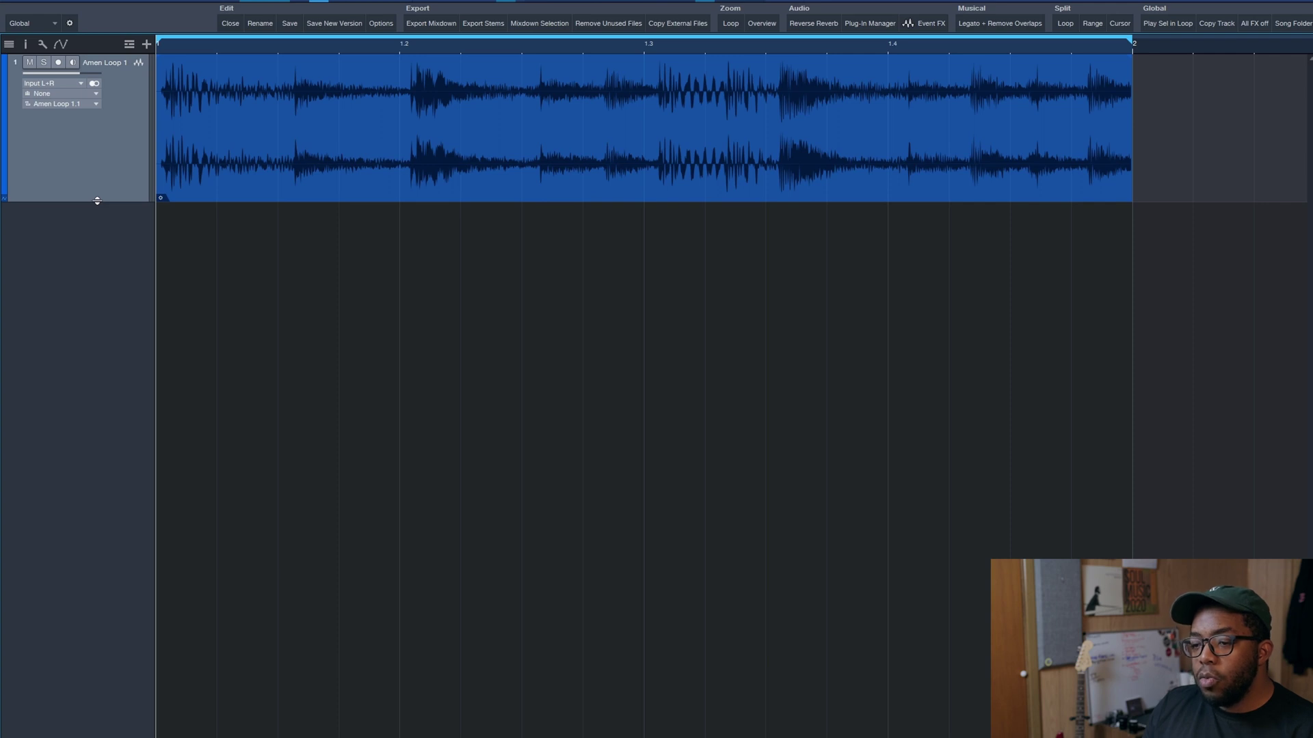
pyautogui.click(170, 146)
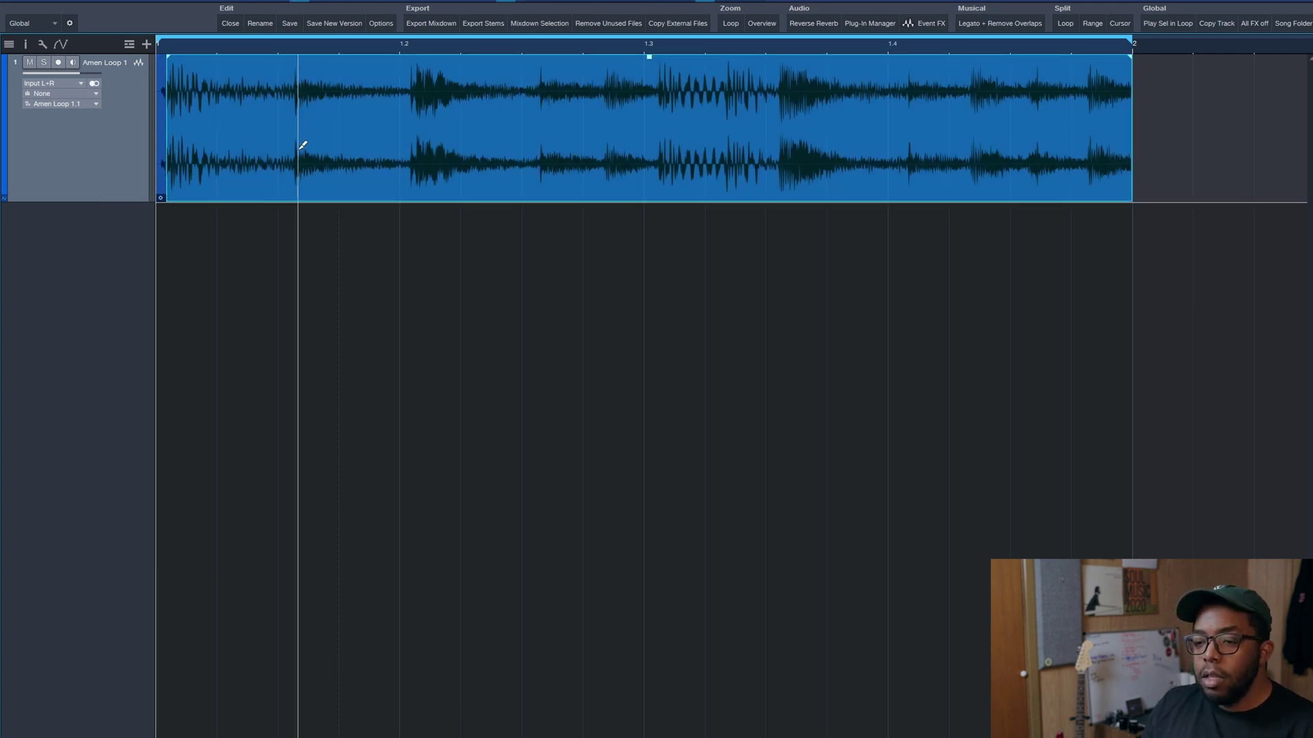
pyautogui.click(298, 146)
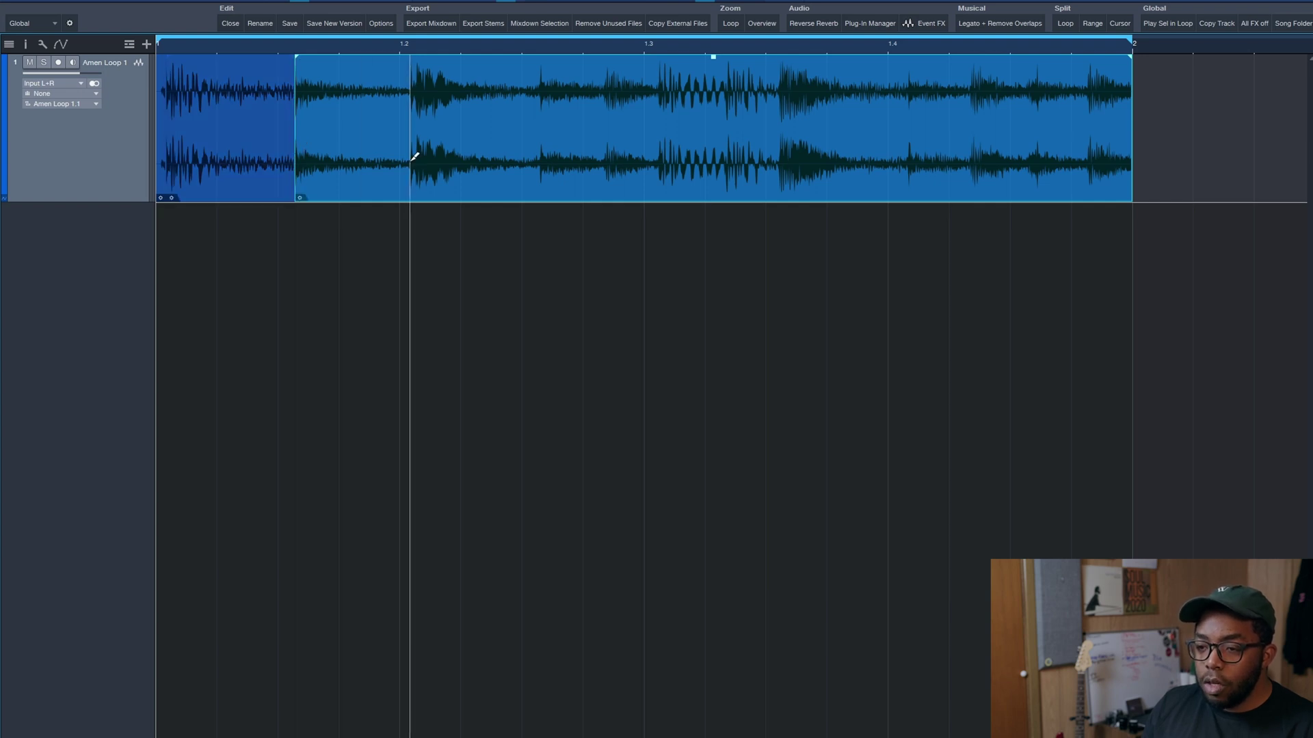
pyautogui.click(413, 158)
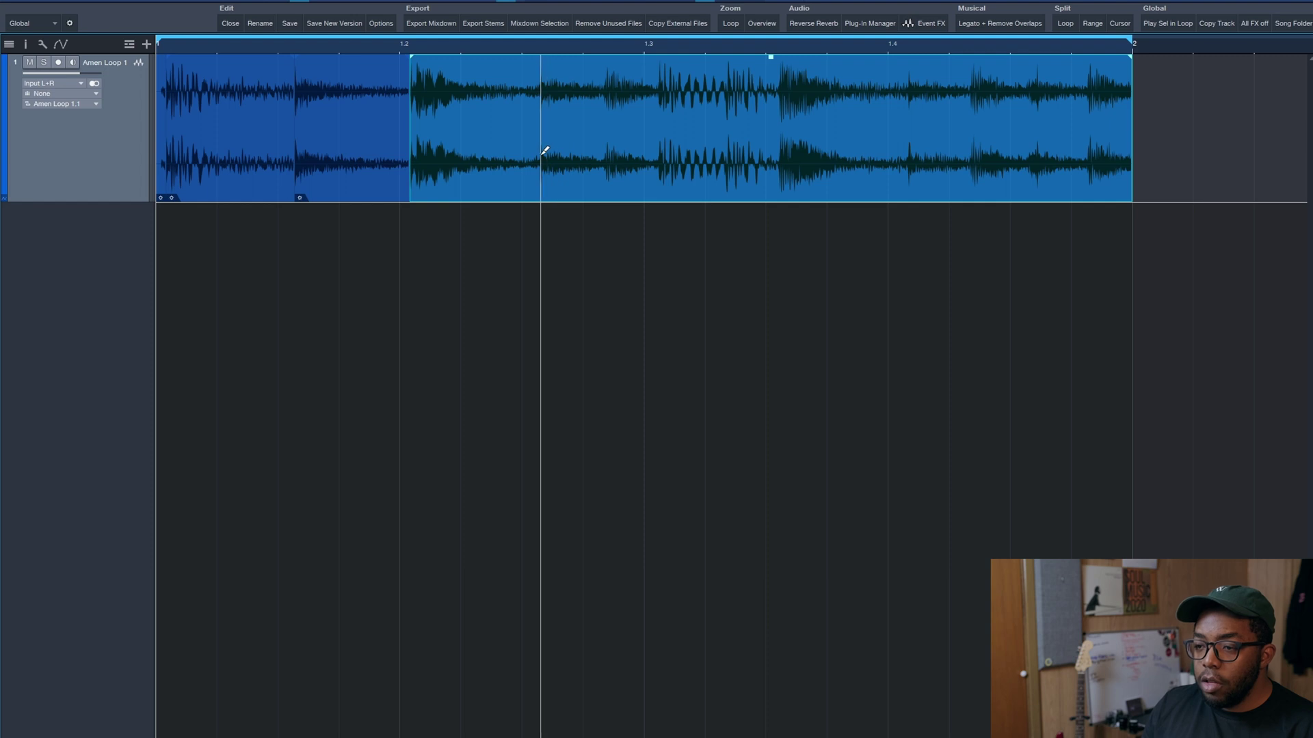
pyautogui.press('space')
pyautogui.press('space')
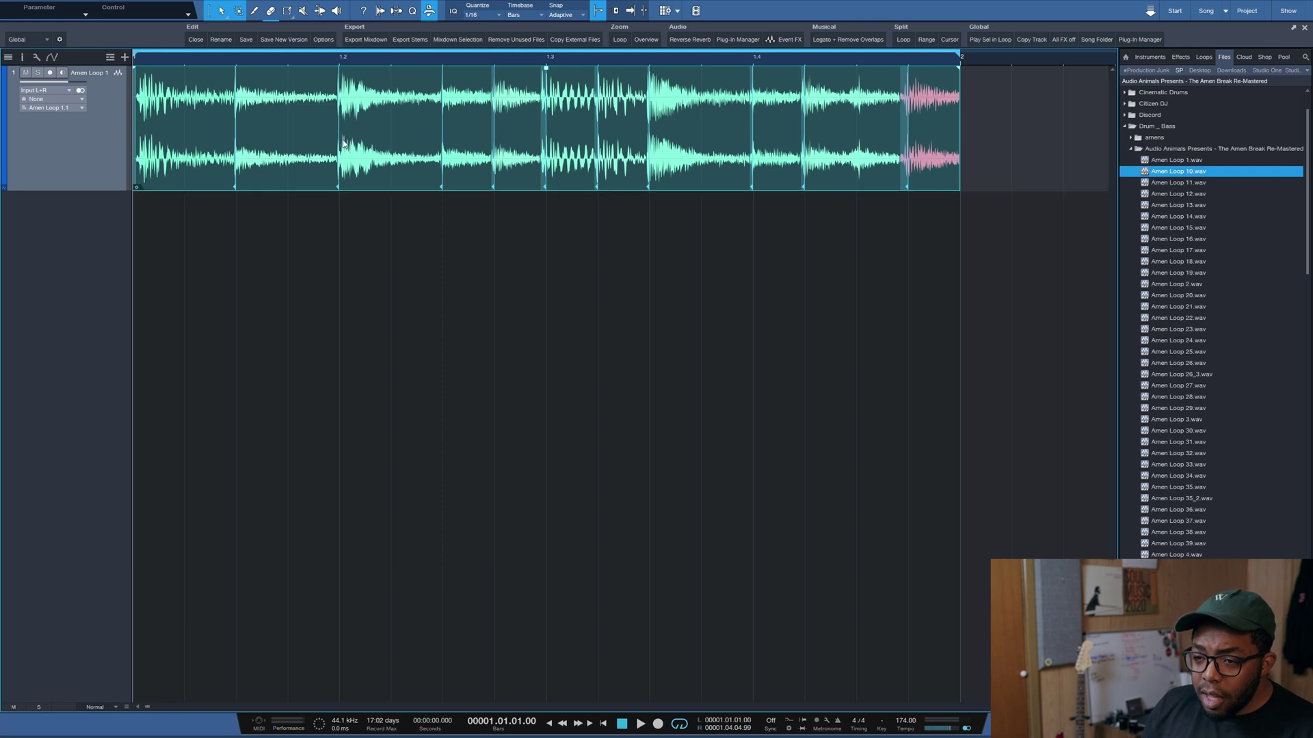
# Zoom the timeline until the whole sliced Amen Loop event fits, then play it from the start.
pyautogui.scroll(-2, 342, 137)
pyautogui.scroll(2, 341, 137)
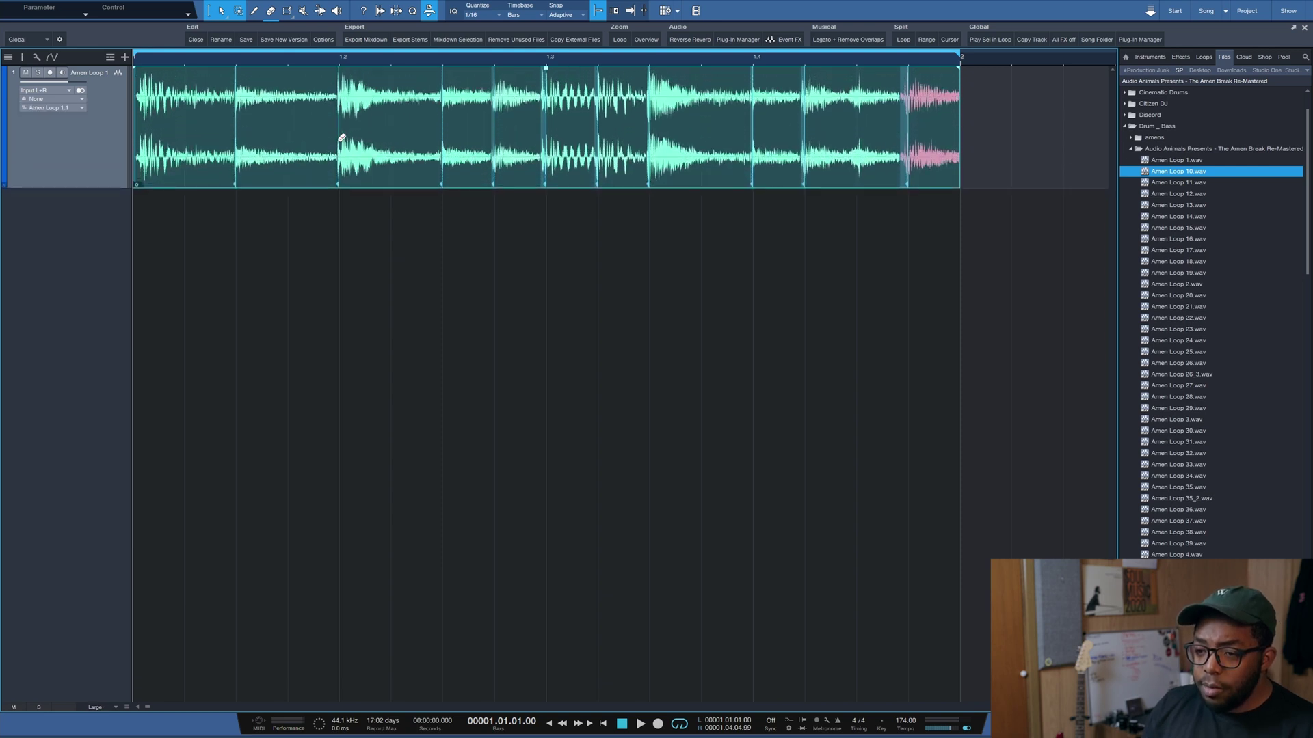
pyautogui.scroll(3, 341, 137)
pyautogui.scroll(2, 342, 137)
pyautogui.scroll(-5, 342, 138)
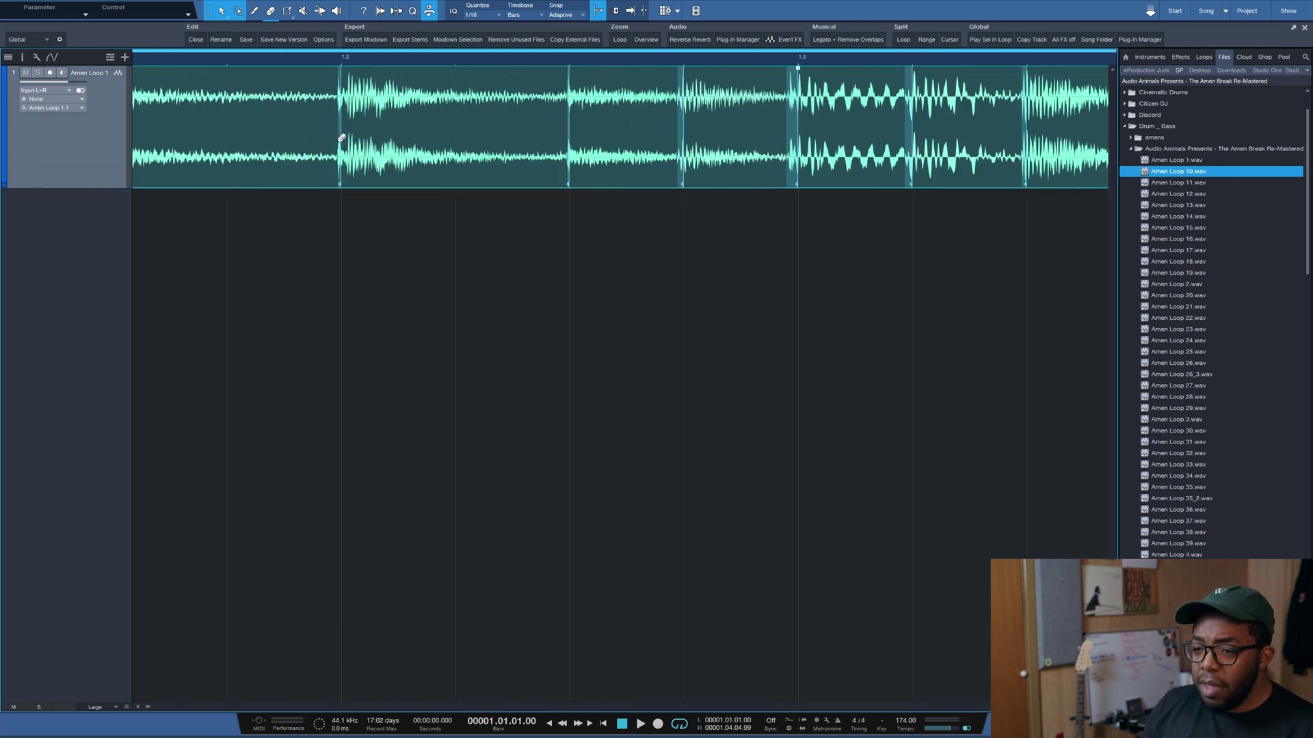
pyautogui.scroll(-2, 342, 138)
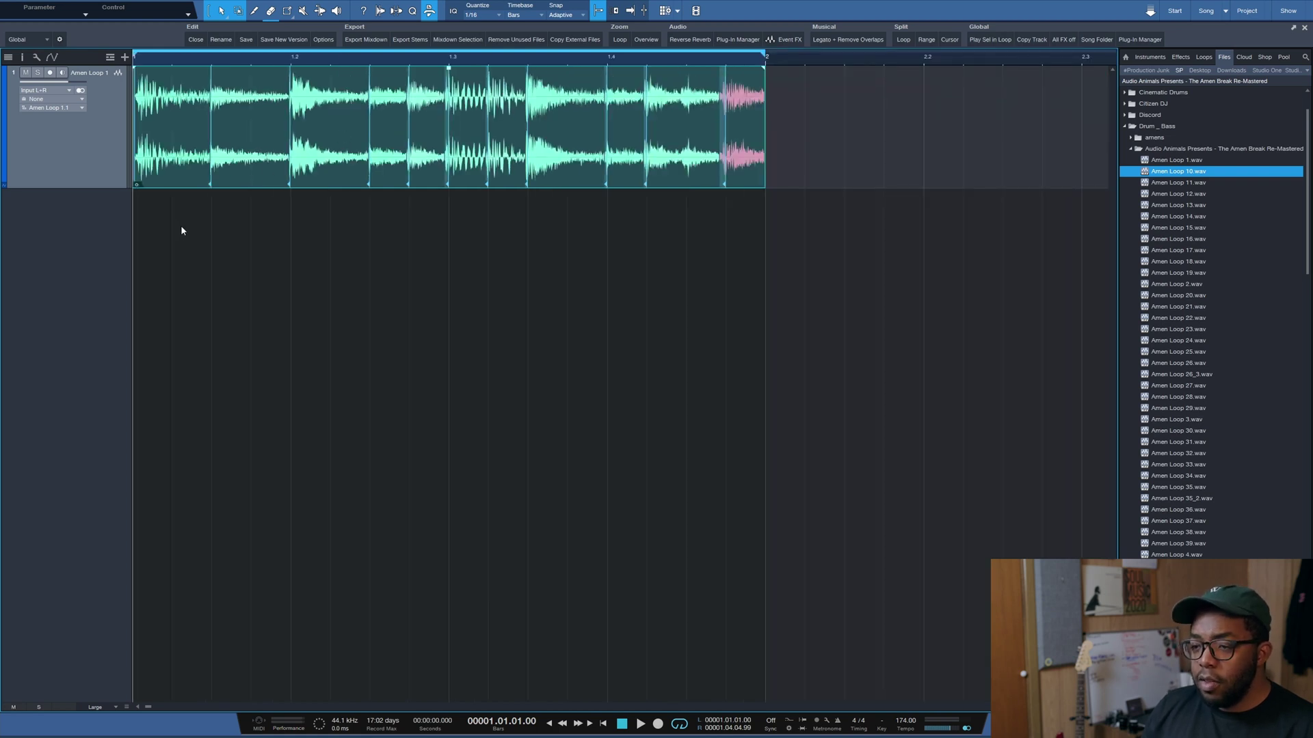
pyautogui.press('space')
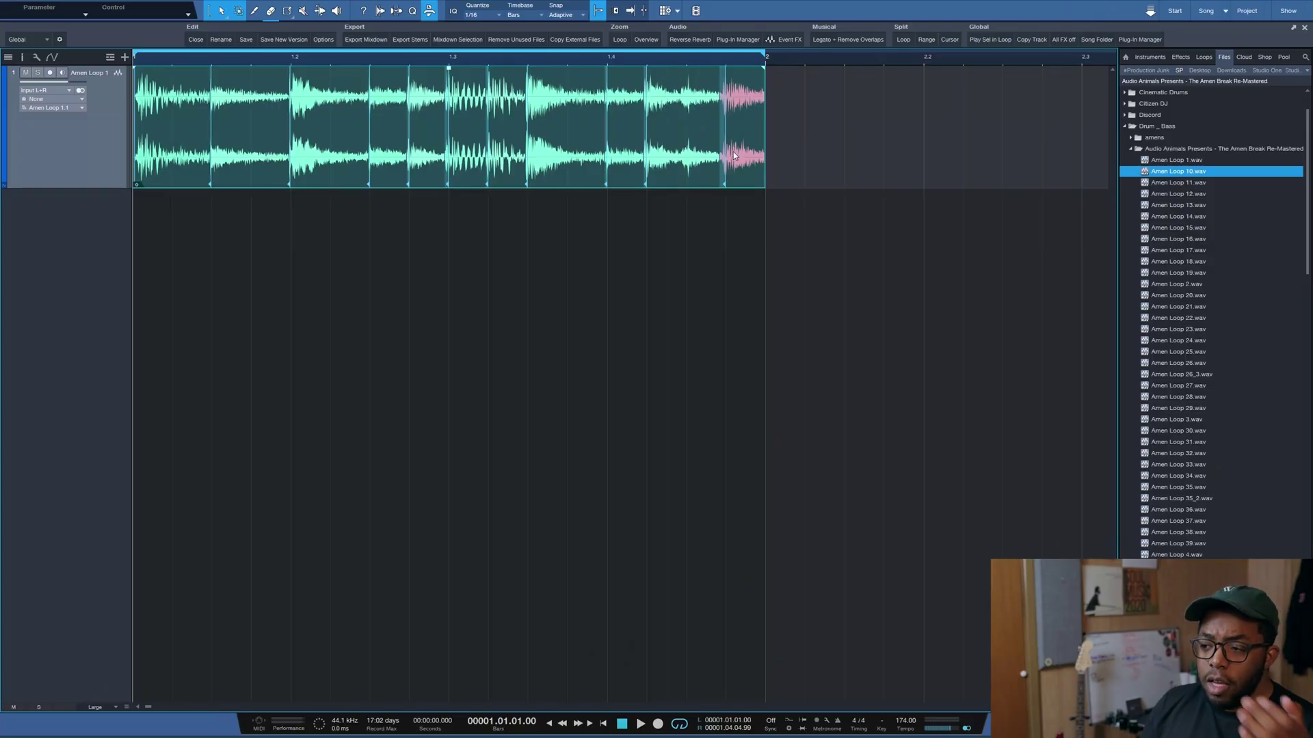
# Cycle through the Quantize and Strip Silence settings to reach the Audio Bend panel.
pyautogui.click(413, 11)
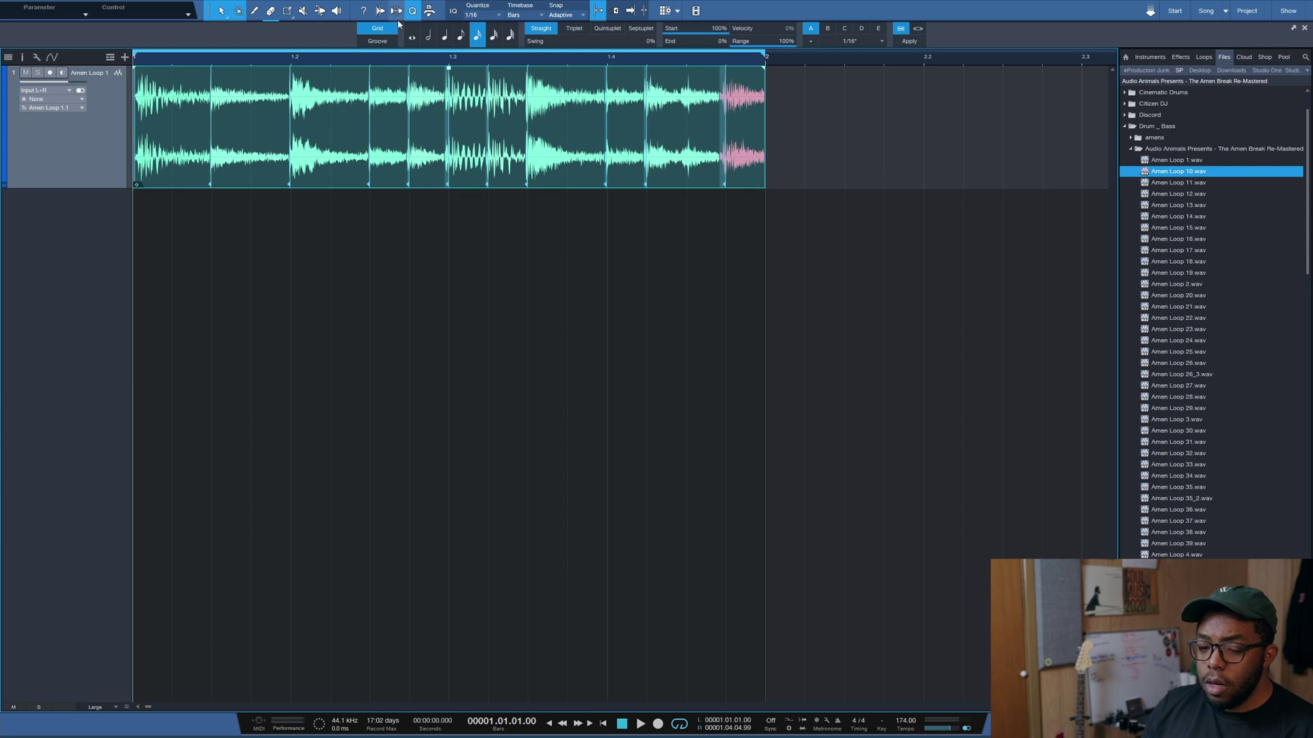
pyautogui.click(397, 11)
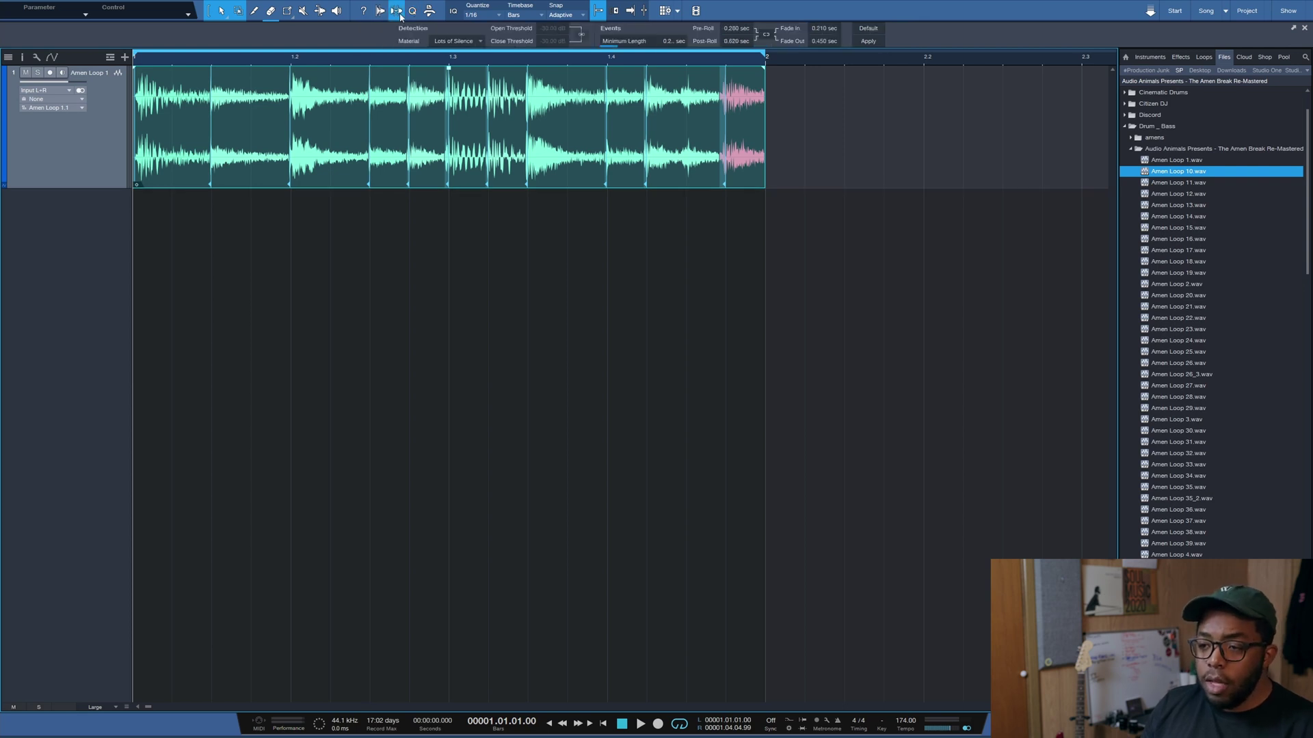
pyautogui.click(384, 12)
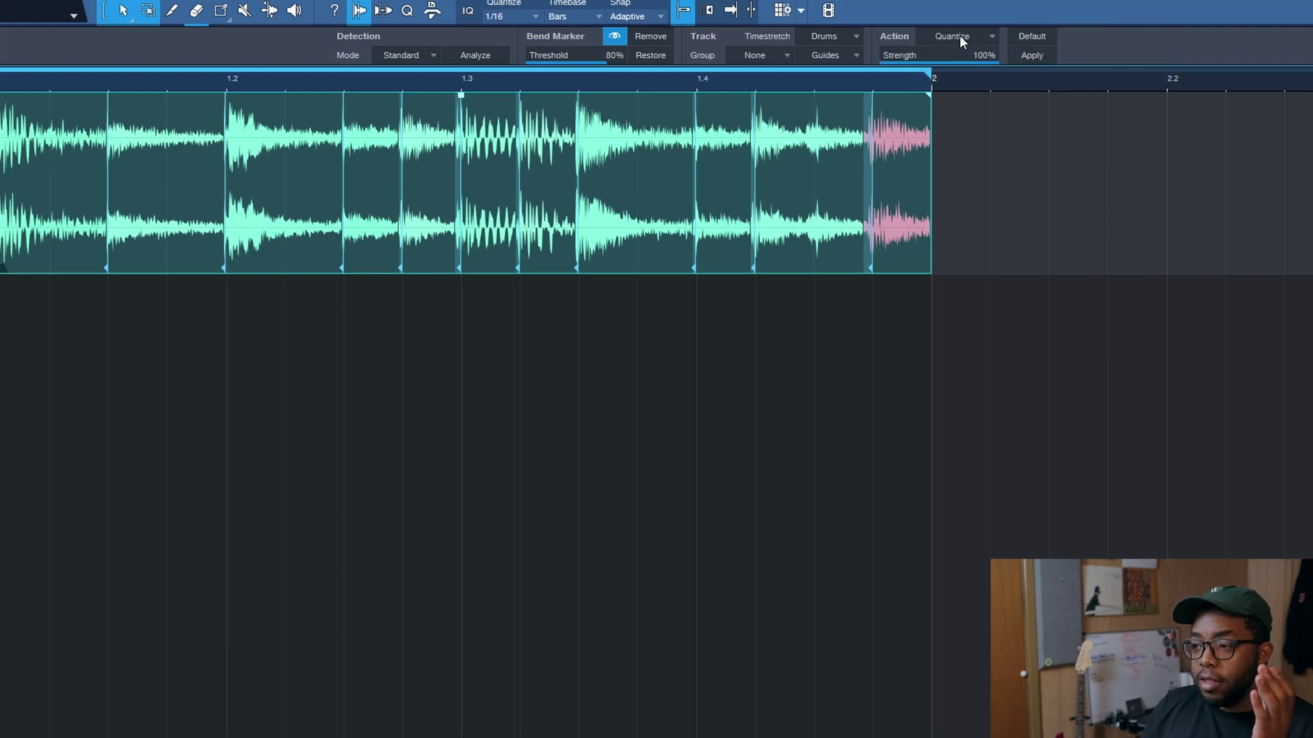
# Set the bend action to Slice, analyze the loop's transients, and thin the markers with the threshold.
pyautogui.click(960, 32)
pyautogui.click(956, 56)
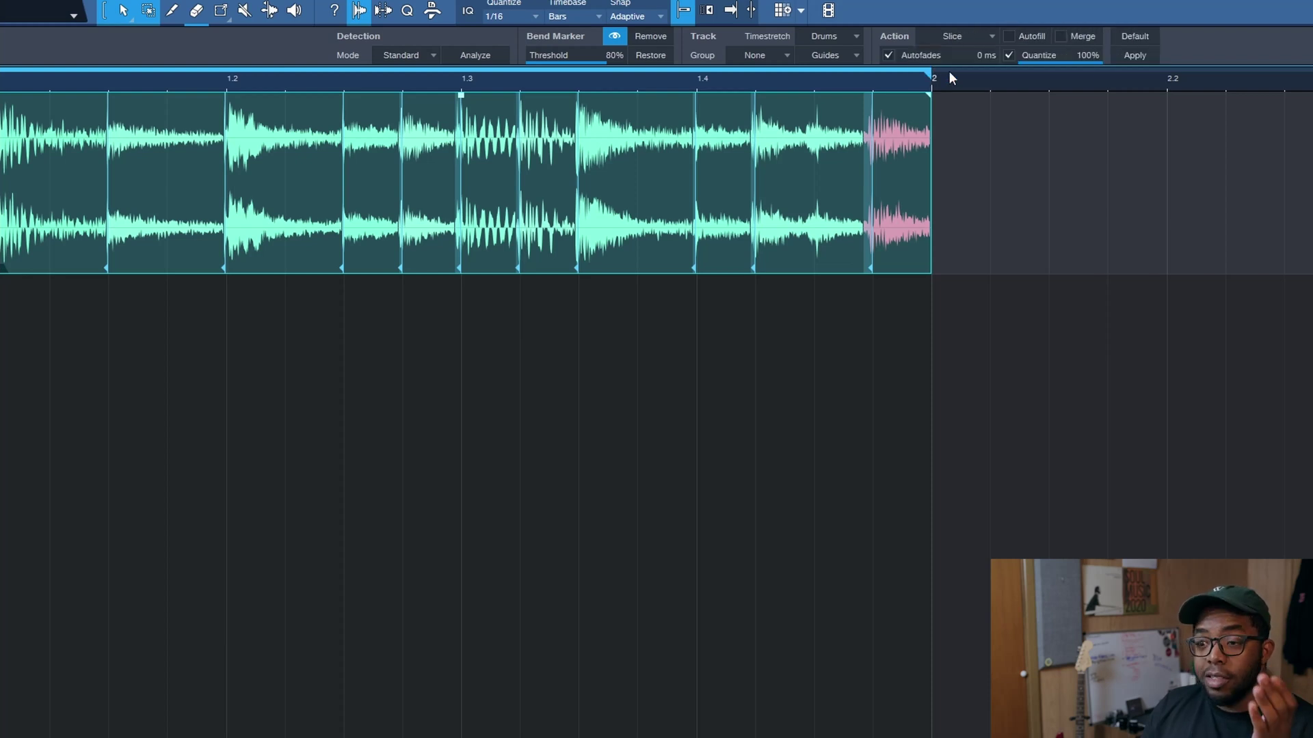
pyautogui.click(469, 56)
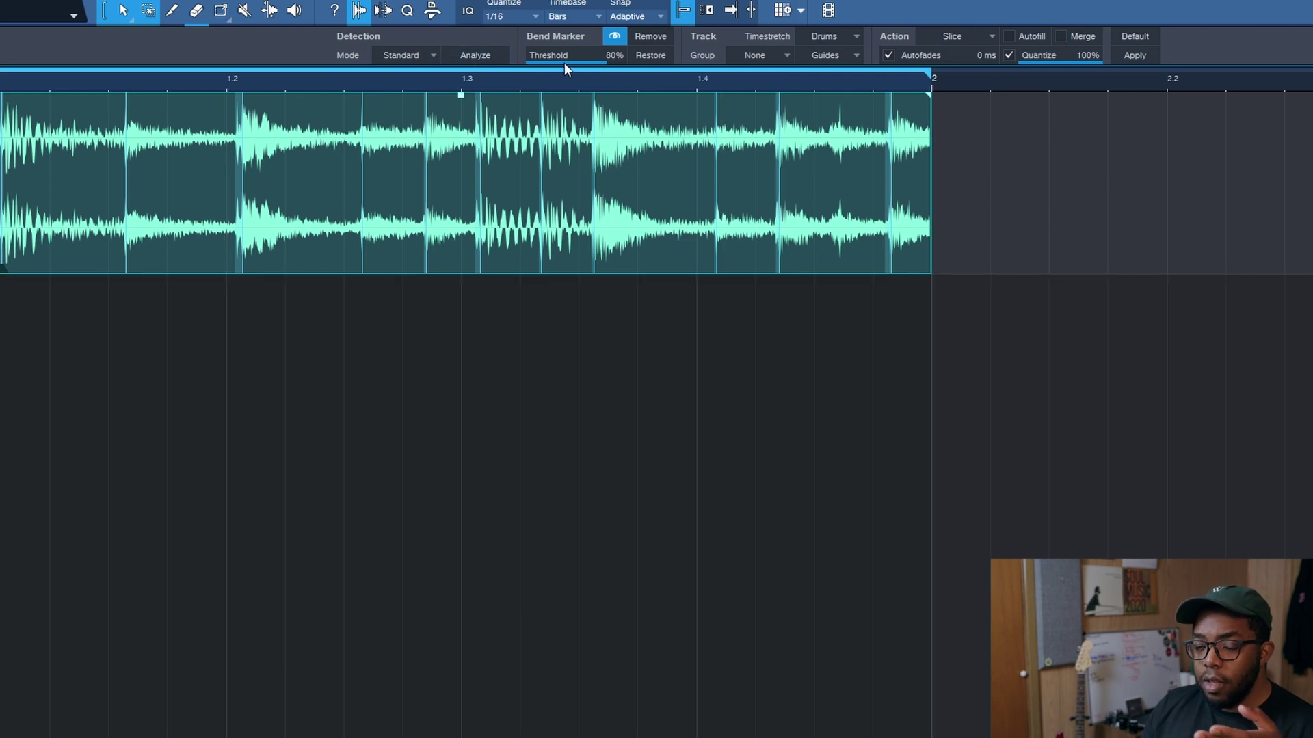
pyautogui.moveTo(563, 63)
pyautogui.mouseDown()
pyautogui.moveTo(600, 63)
pyautogui.moveTo(487, 60)
pyautogui.moveTo(559, 59)
pyautogui.moveTo(538, 63)
pyautogui.mouseUp()
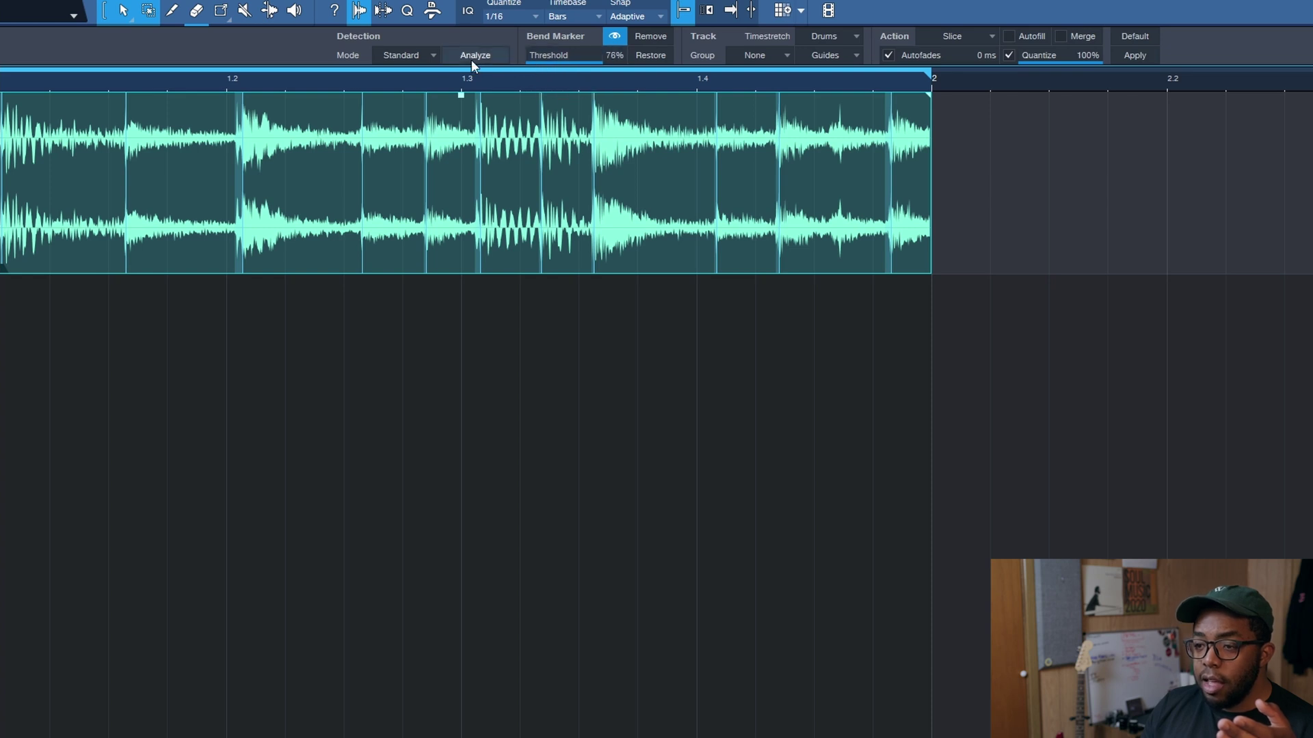
# Try Sensitive detection, then set the threshold to 71% and re-analyze in Standard mode.
pyautogui.click(433, 54)
pyautogui.click(422, 90)
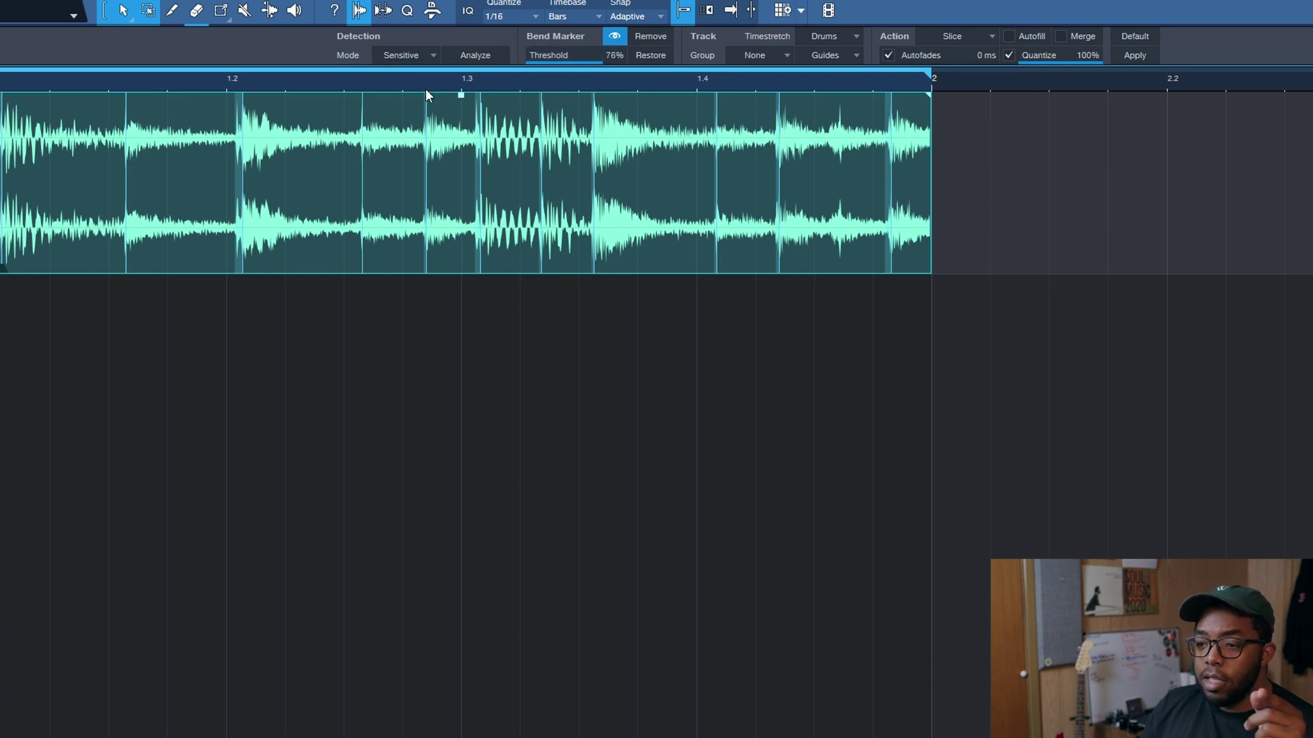
pyautogui.click(487, 55)
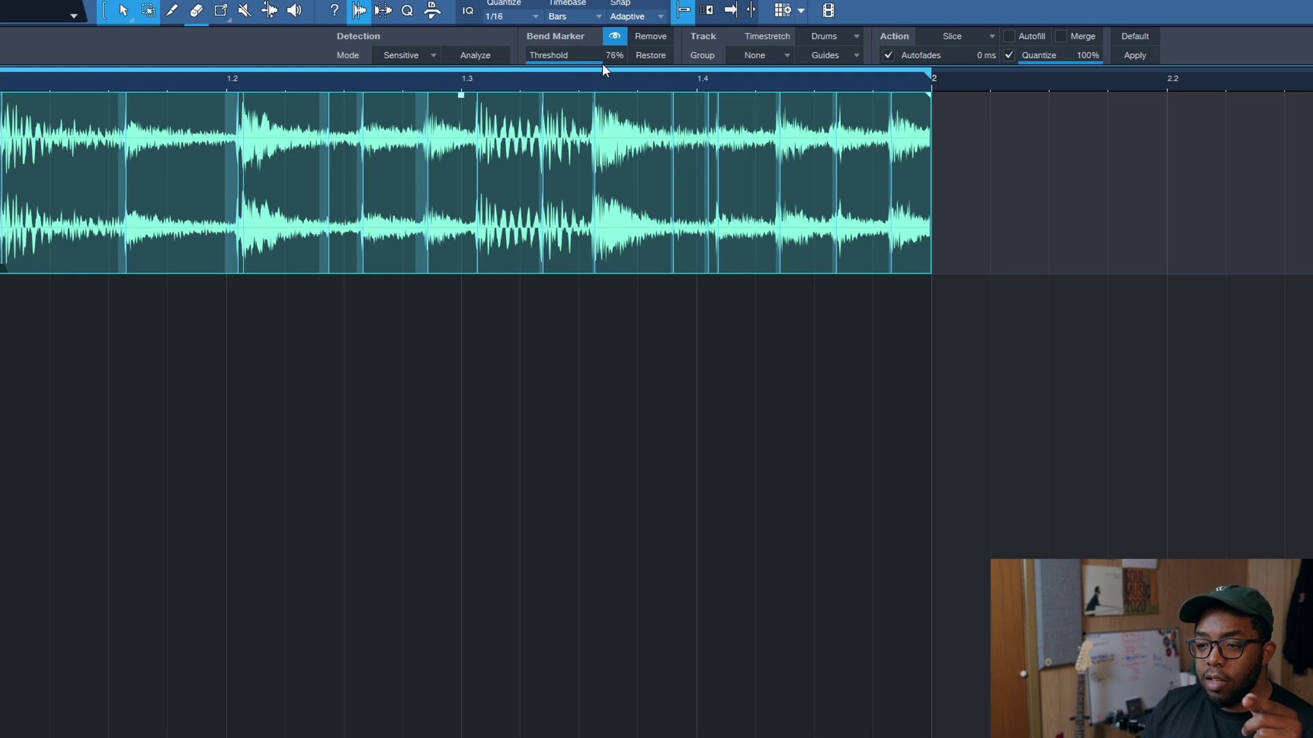
pyautogui.moveTo(601, 63); pyautogui.dragTo(596, 63)
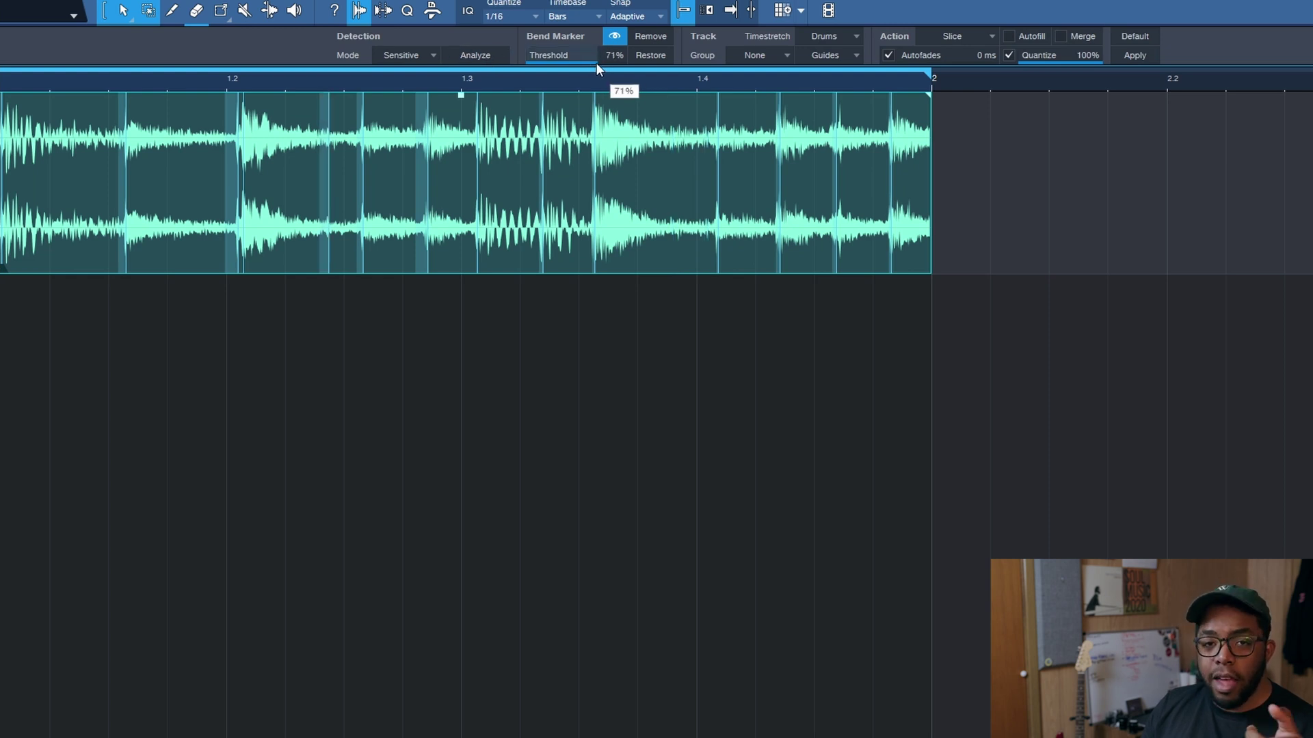
pyautogui.moveTo(596, 63); pyautogui.dragTo(596, 63)
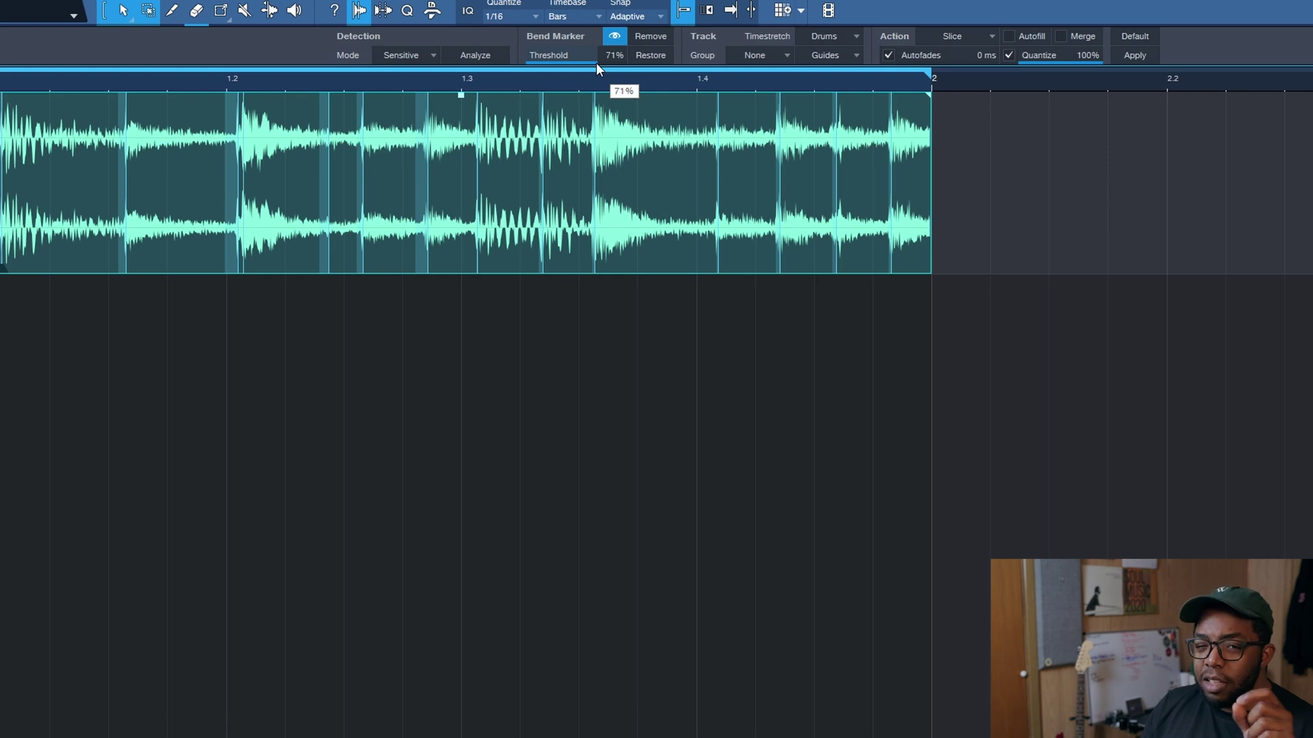
pyautogui.click(427, 55)
pyautogui.click(421, 89)
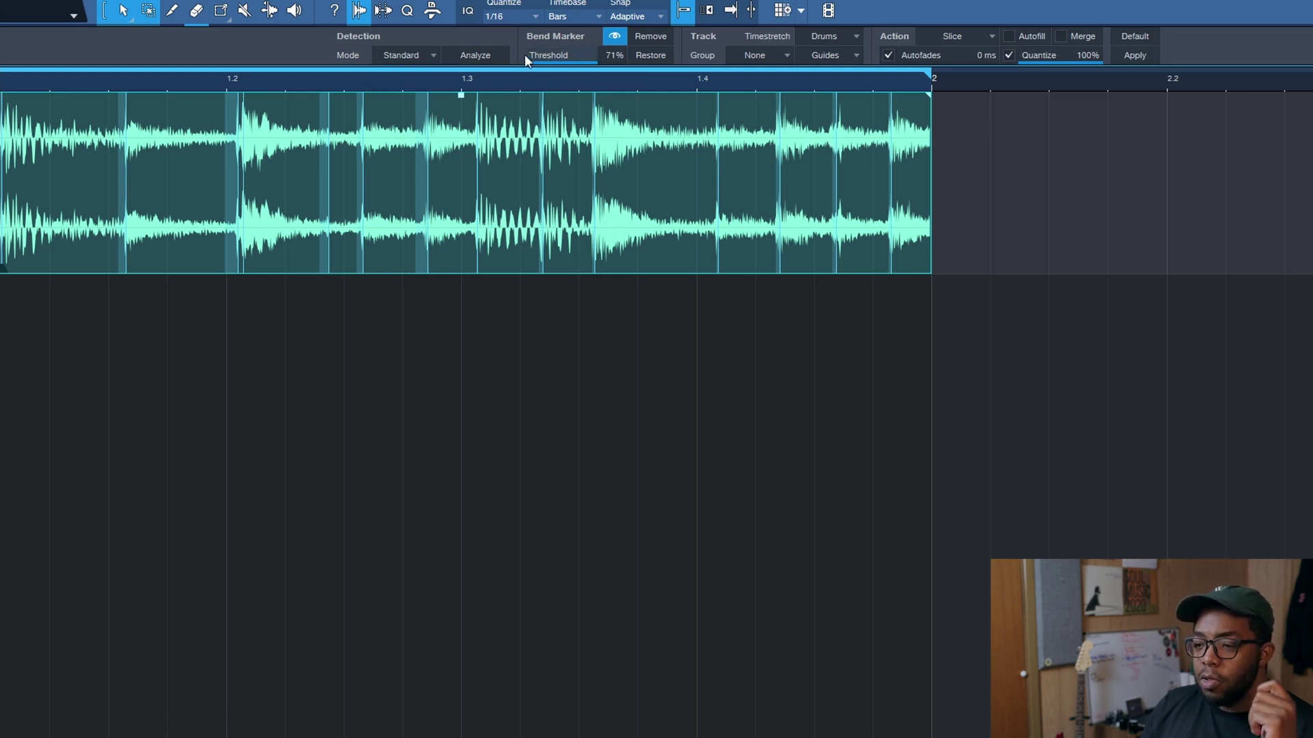
pyautogui.click(499, 55)
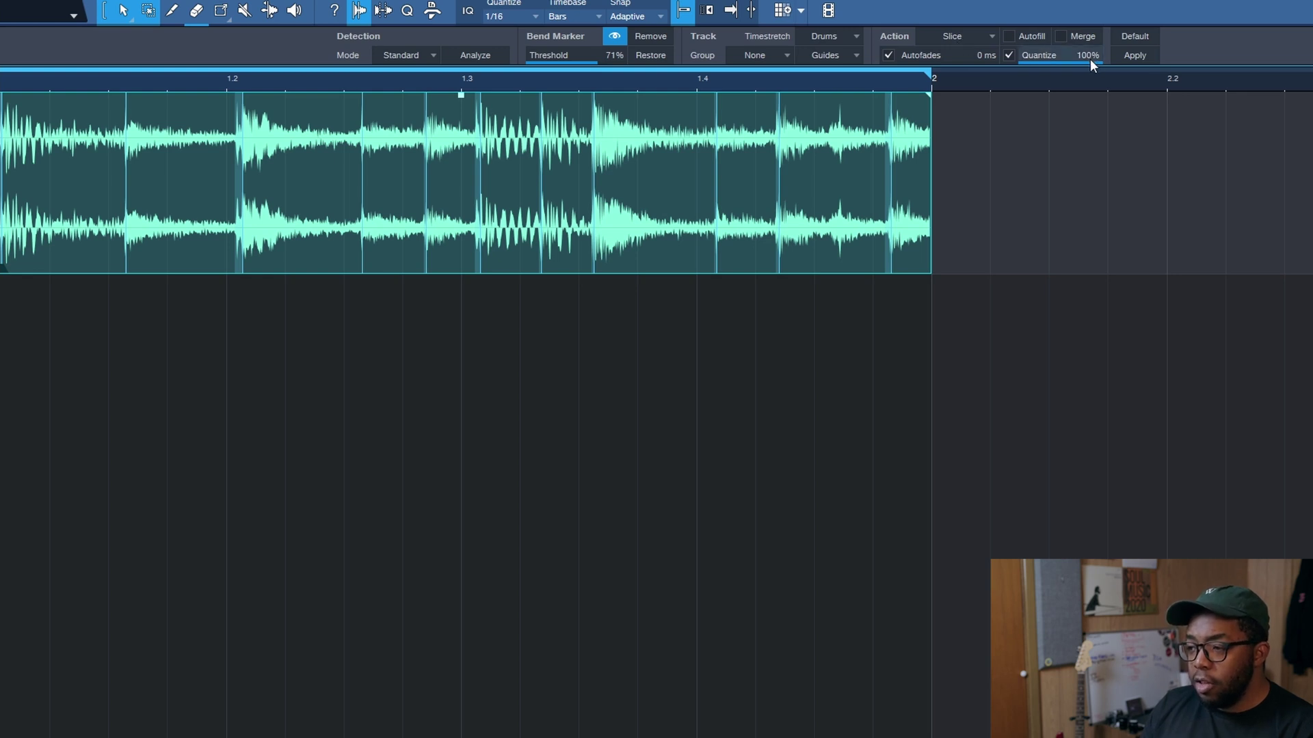
# Tune the slice quantize strength and enable slice autofades with a short fade length in milliseconds.
pyautogui.moveTo(1095, 56)
pyautogui.mouseDown()
pyautogui.moveTo(1052, 59)
pyautogui.moveTo(1089, 59)
pyautogui.mouseUp()
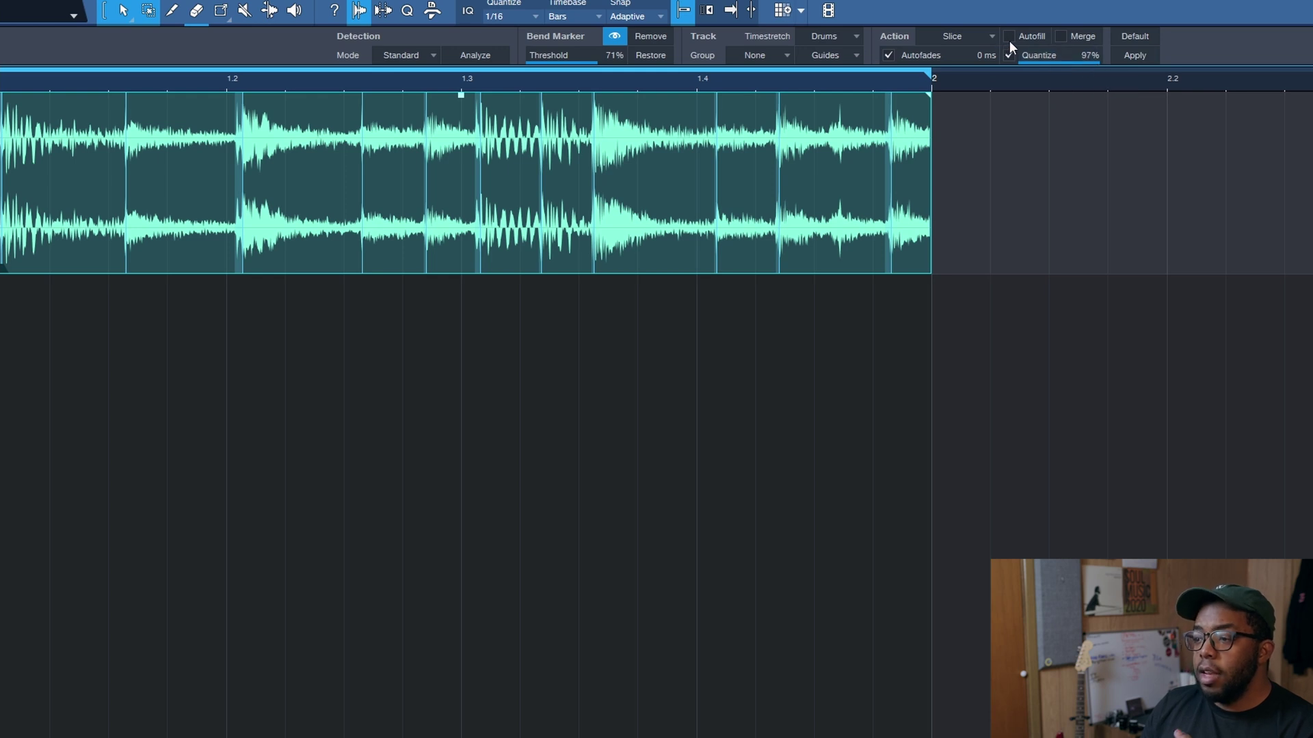
pyautogui.click(888, 55)
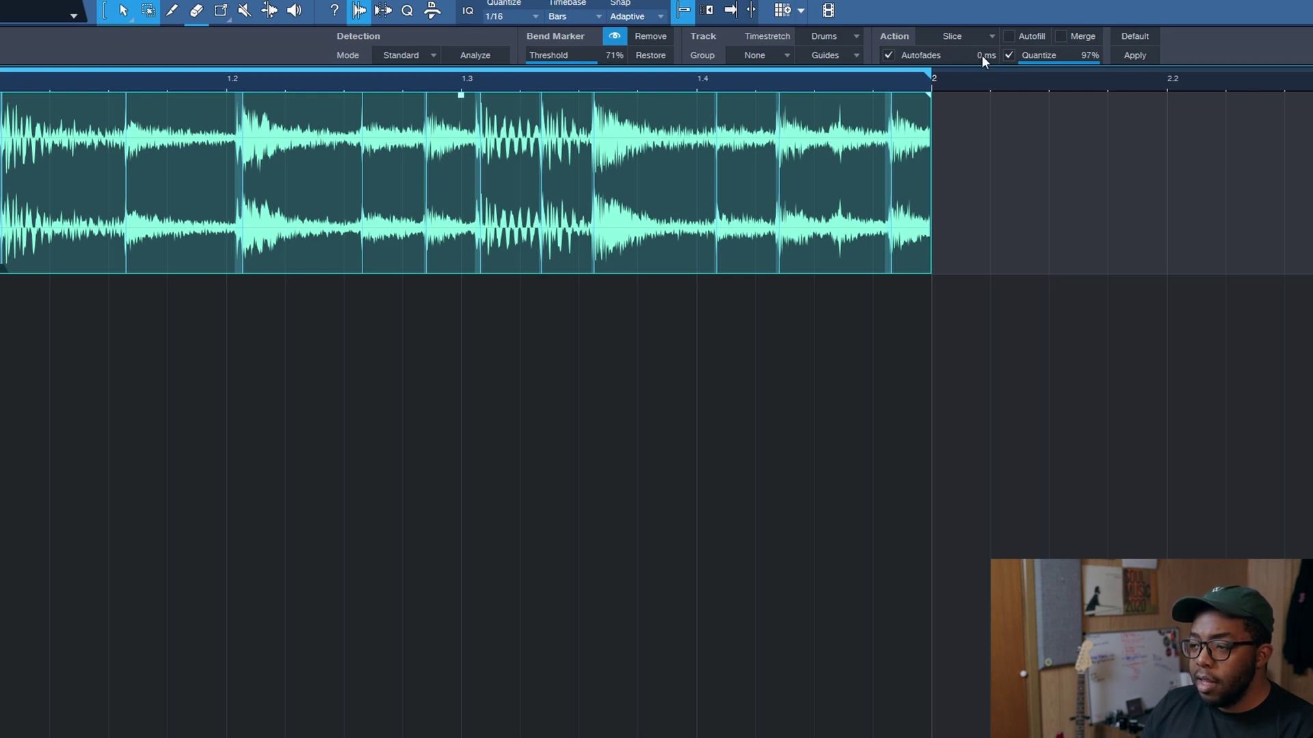
pyautogui.moveTo(982, 55); pyautogui.dragTo(972, 48)
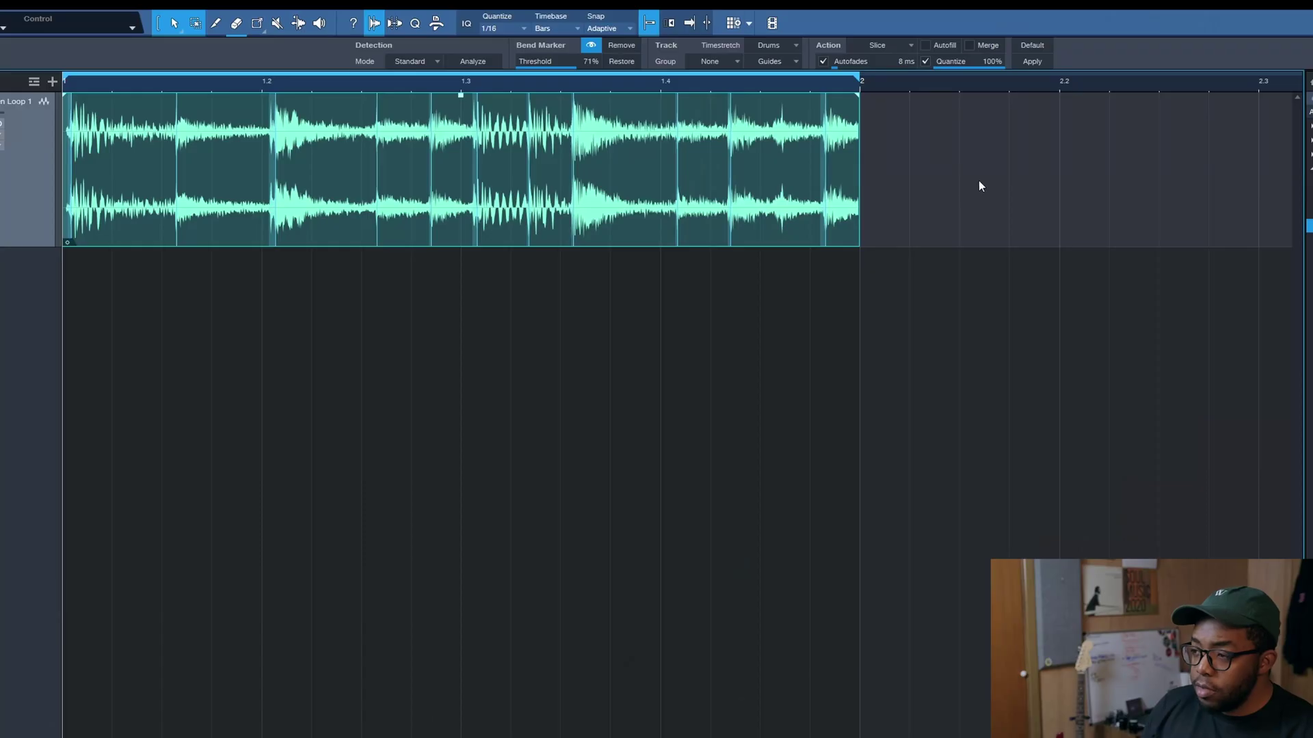
# Apply the Slice action to cut the loop at its bend markers, then zoom in on the slices.
pyautogui.click(1030, 62)
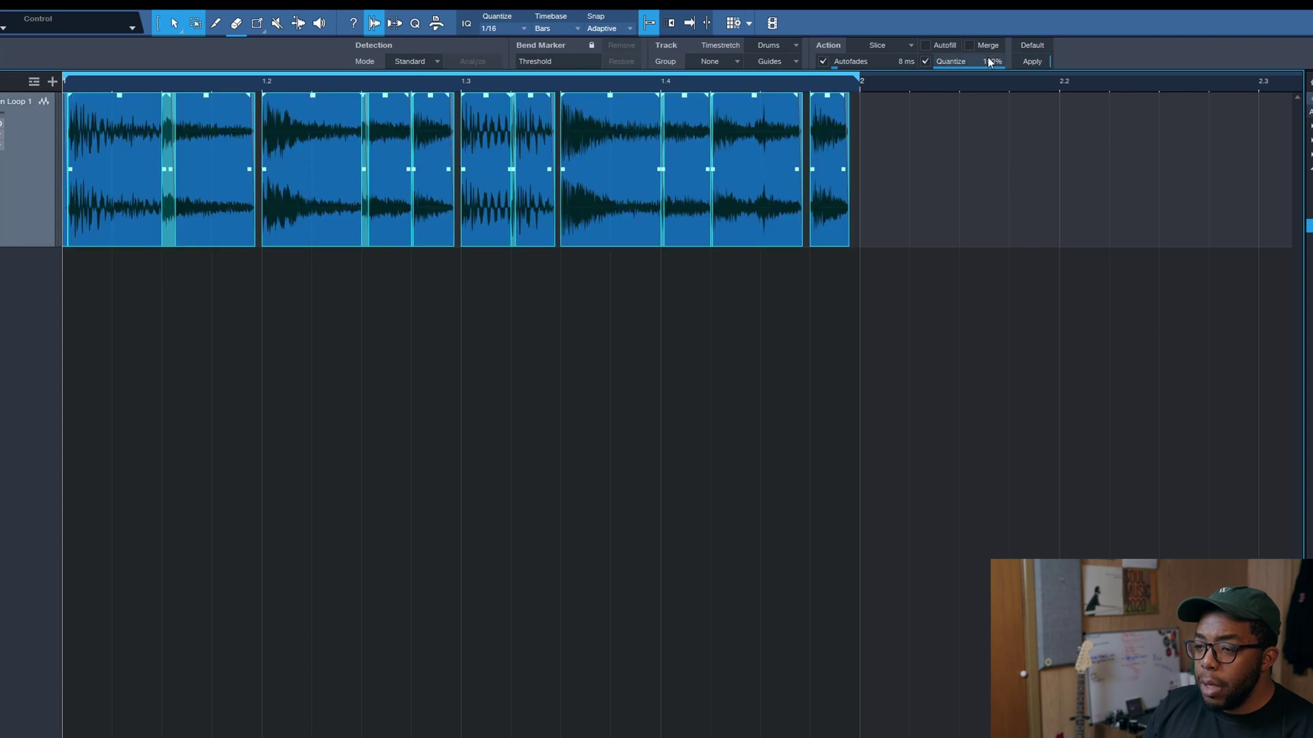
pyautogui.keyDown('ctrl'); pyautogui.scroll(4, 556, 81); pyautogui.keyUp('ctrl')
pyautogui.keyDown('ctrl'); pyautogui.scroll(2, 558, 80); pyautogui.keyUp('ctrl')
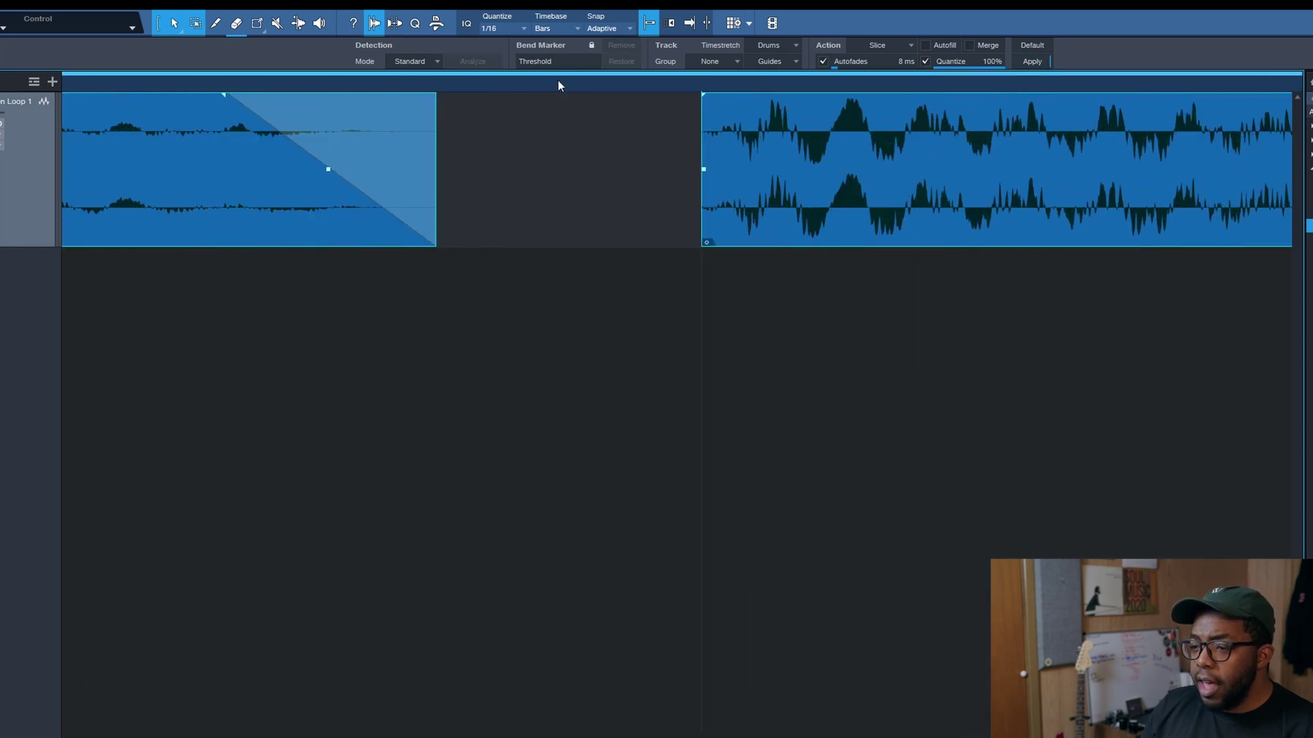
pyautogui.keyDown('ctrl'); pyautogui.scroll(-5, 557, 80); pyautogui.keyUp('ctrl')
pyautogui.keyDown('ctrl'); pyautogui.scroll(3, 908, 82); pyautogui.keyUp('ctrl')
pyautogui.keyDown('ctrl'); pyautogui.scroll(2, 908, 82); pyautogui.keyUp('ctrl')
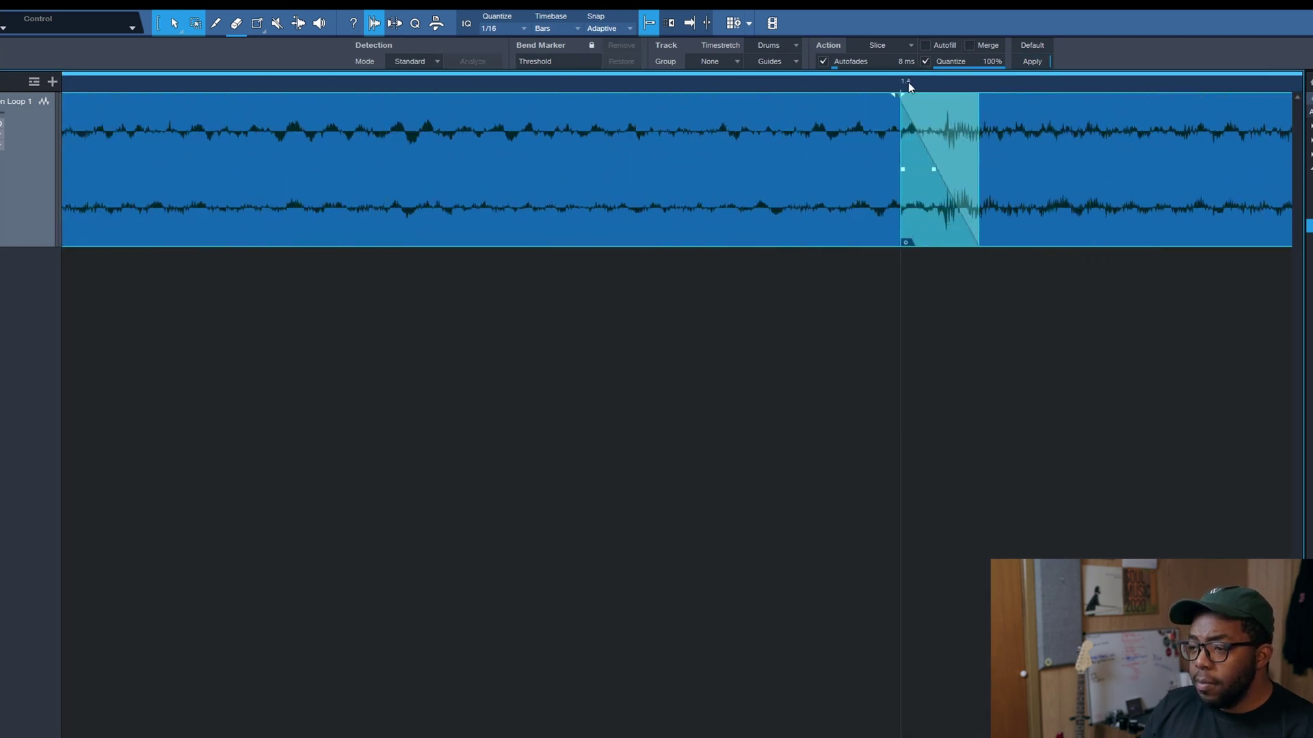
pyautogui.keyDown('ctrl'); pyautogui.scroll(-6, 908, 82); pyautogui.keyUp('ctrl')
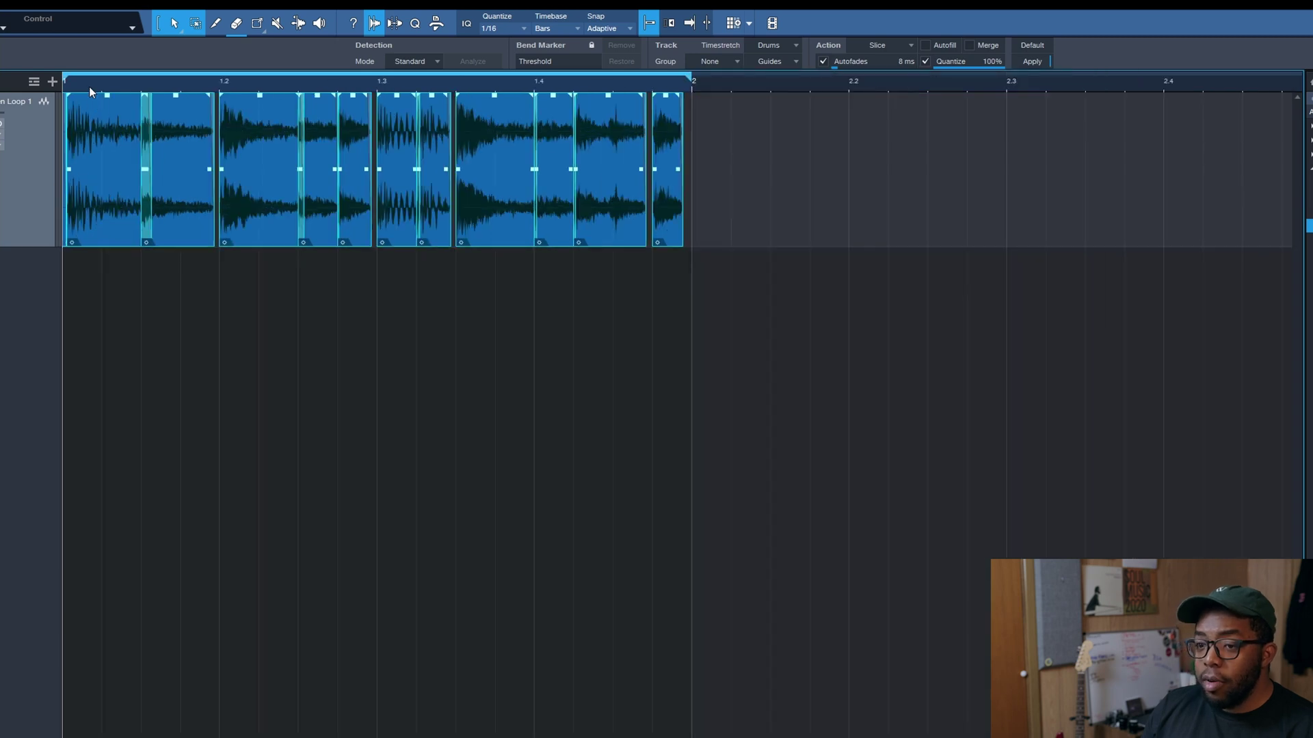
pyautogui.keyDown('ctrl'); pyautogui.scroll(3, 98, 109); pyautogui.keyUp('ctrl')
pyautogui.keyDown('ctrl'); pyautogui.scroll(-1, 97, 109); pyautogui.keyUp('ctrl')
pyautogui.keyDown('ctrl'); pyautogui.scroll(-2, 191, 83); pyautogui.keyUp('ctrl')
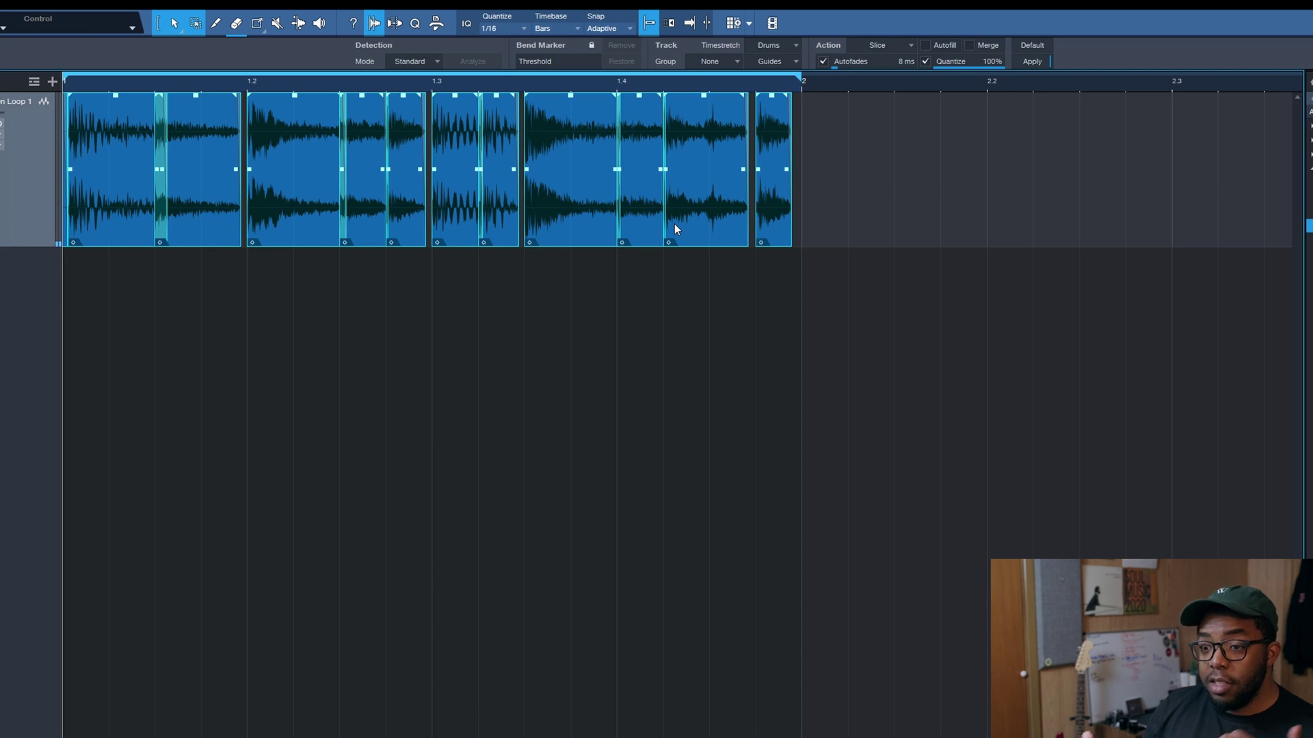
# Select only the last slice event and drag it to the right.
pyautogui.click(804, 212)
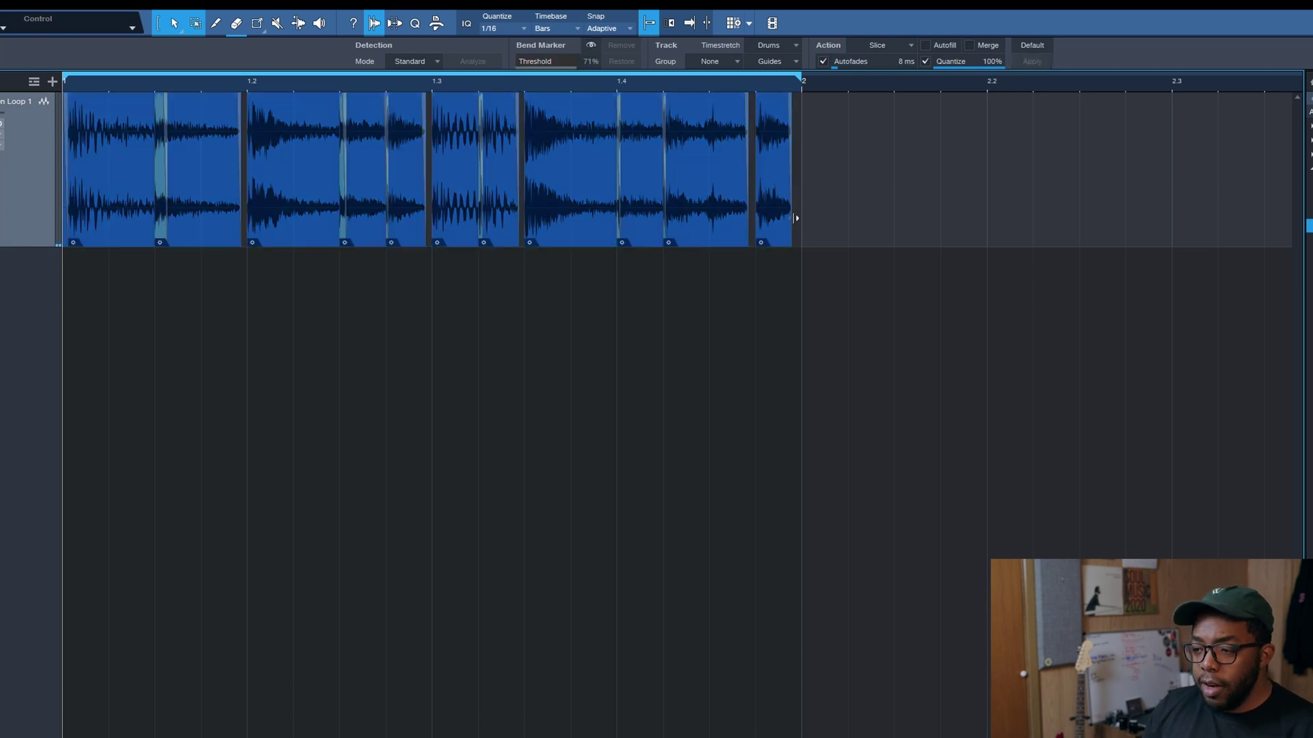
pyautogui.click(792, 219)
pyautogui.moveTo(794, 219); pyautogui.dragTo(858, 218)
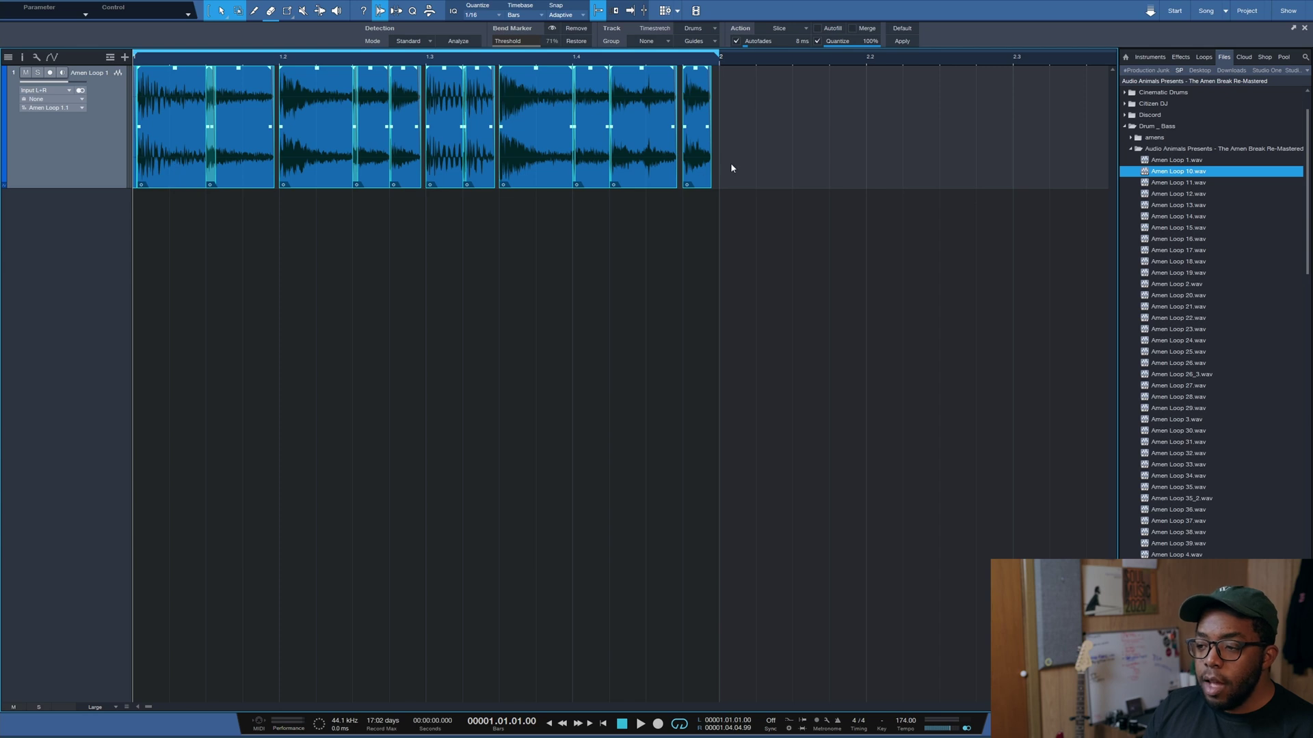
# Select all the slice events and send them to a new SampleOne instrument.
pyautogui.moveTo(765, 177); pyautogui.dragTo(97, 134)
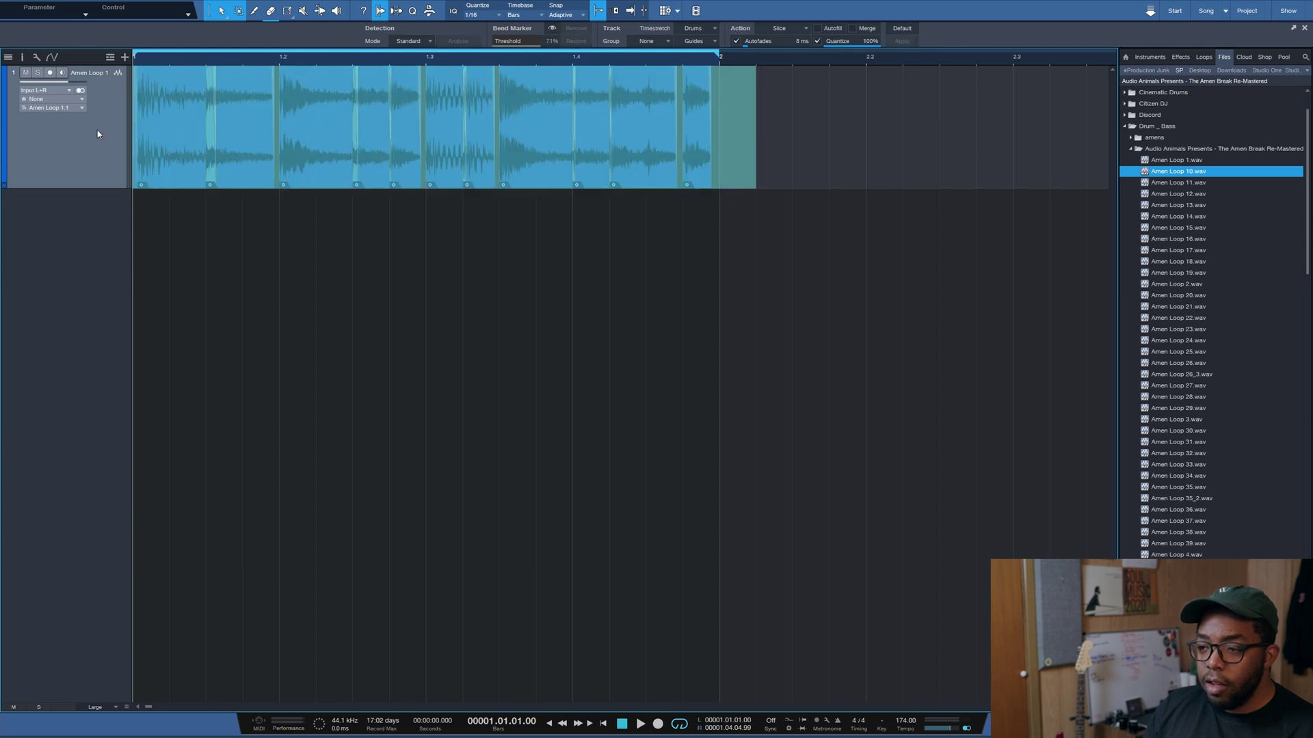
pyautogui.rightClick(231, 166)
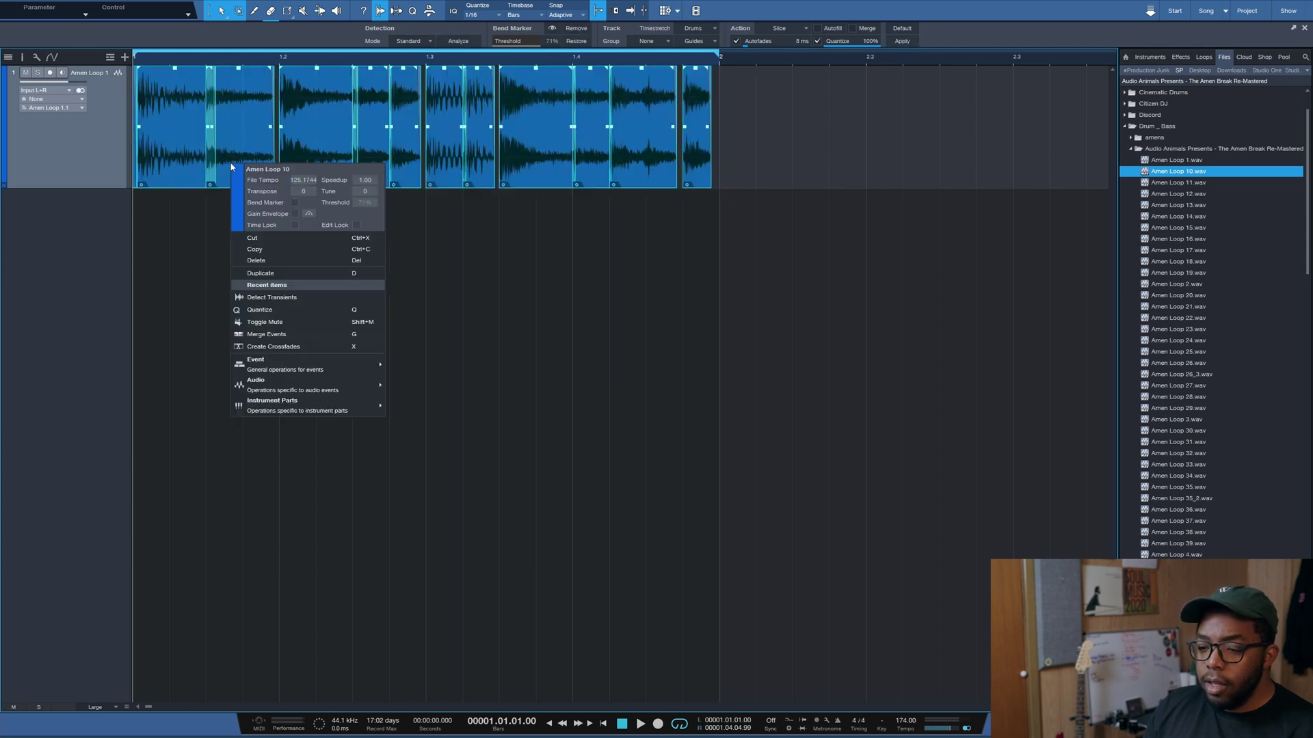
pyautogui.moveTo(343, 394)
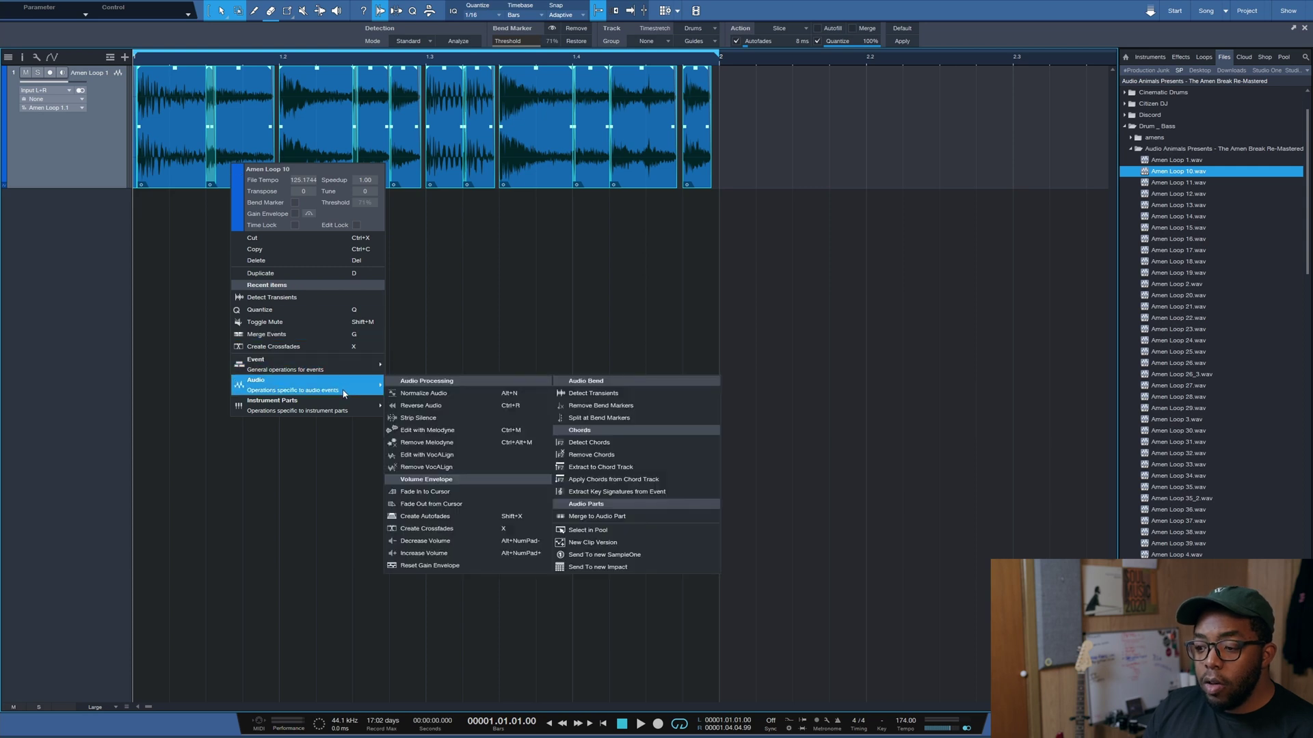
pyautogui.click(649, 555)
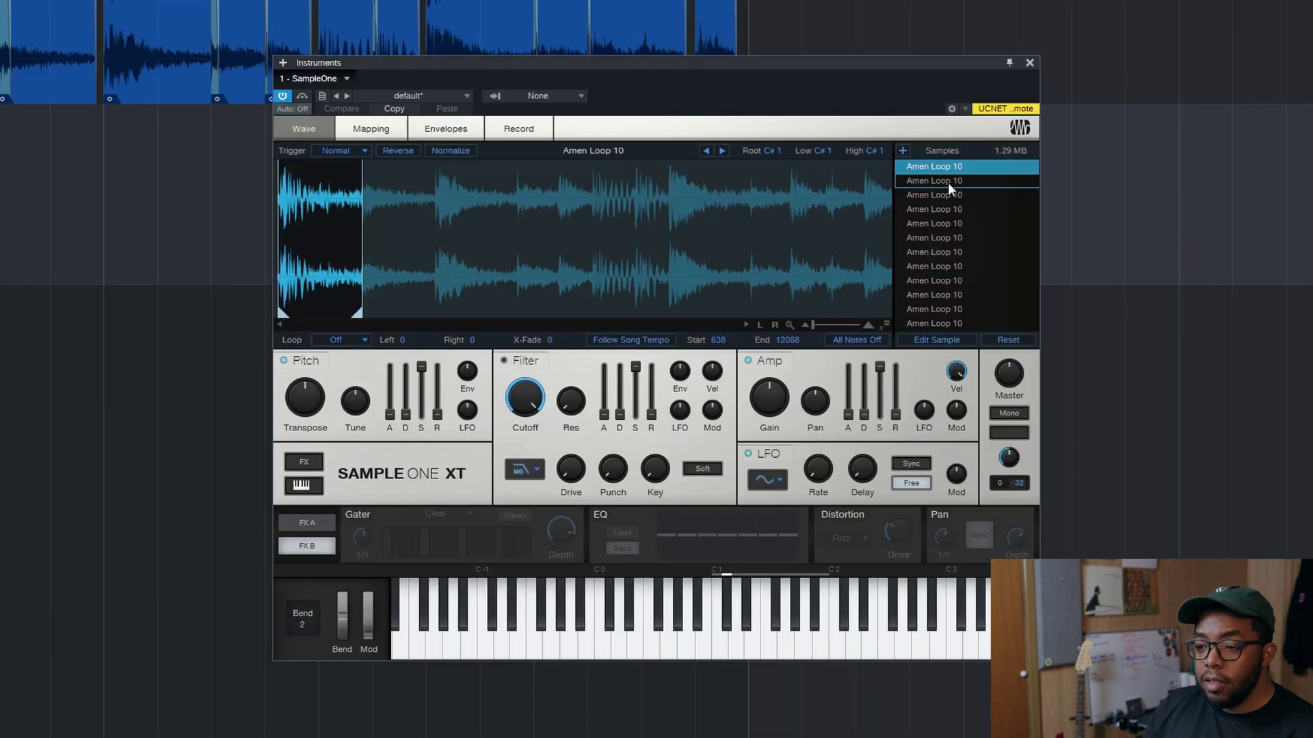
# Step through the slices in SampleOne to check their key ranges, then play one from the keyboard.
pyautogui.click(947, 182)
pyautogui.click(945, 194)
pyautogui.click(941, 208)
pyautogui.click(936, 224)
pyautogui.click(933, 238)
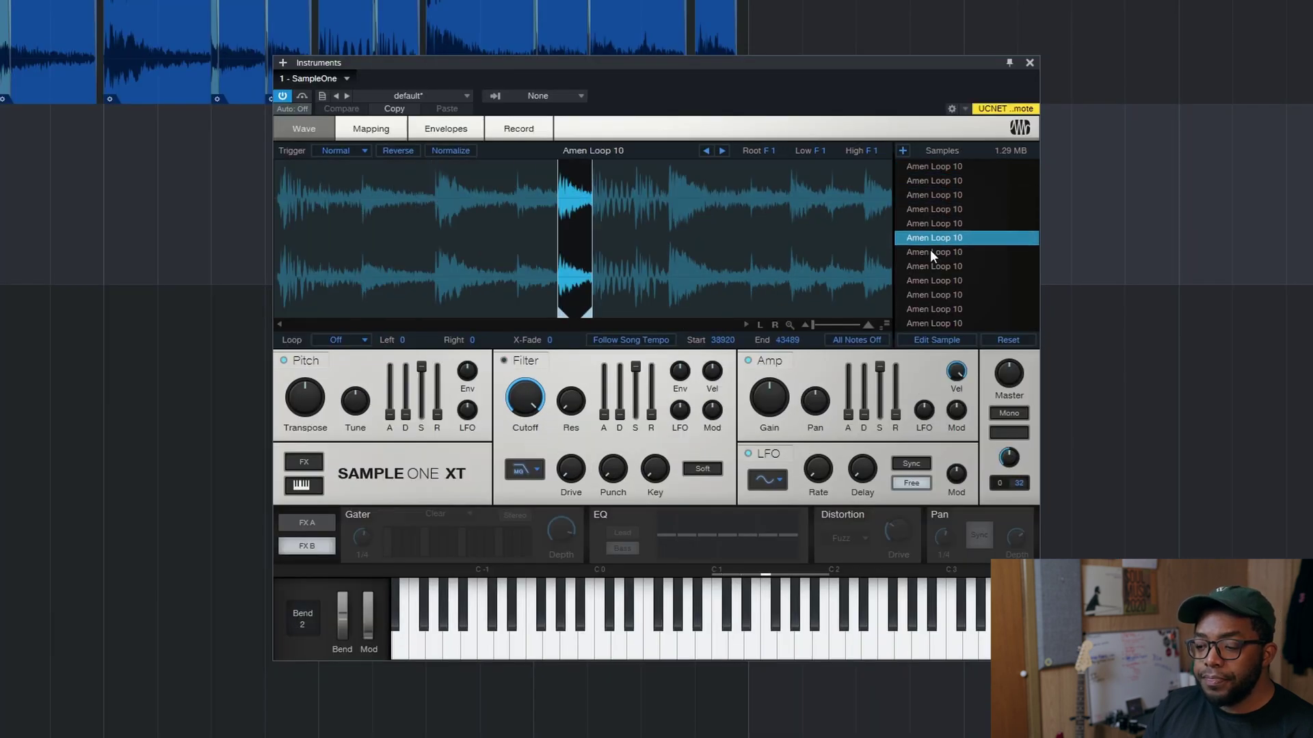
pyautogui.click(940, 171)
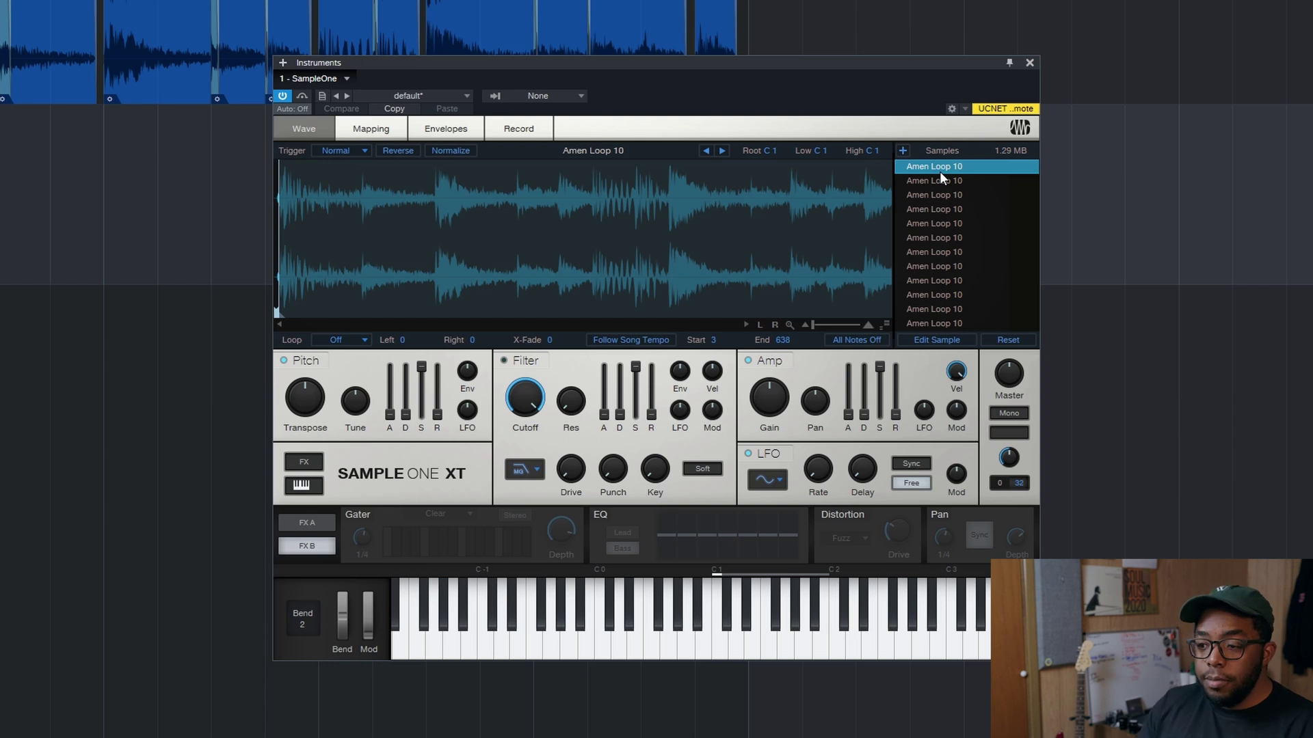
pyautogui.click(942, 179)
pyautogui.click(933, 194)
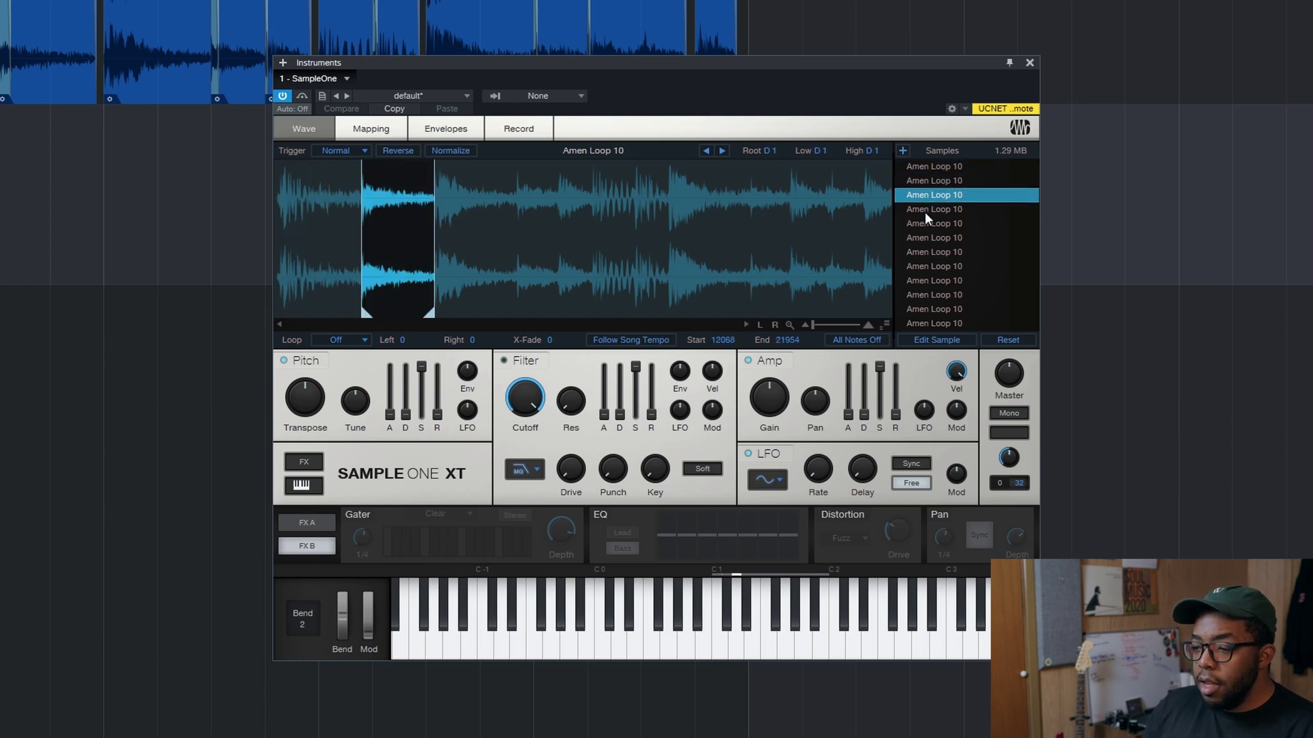
pyautogui.click(924, 210)
pyautogui.click(921, 252)
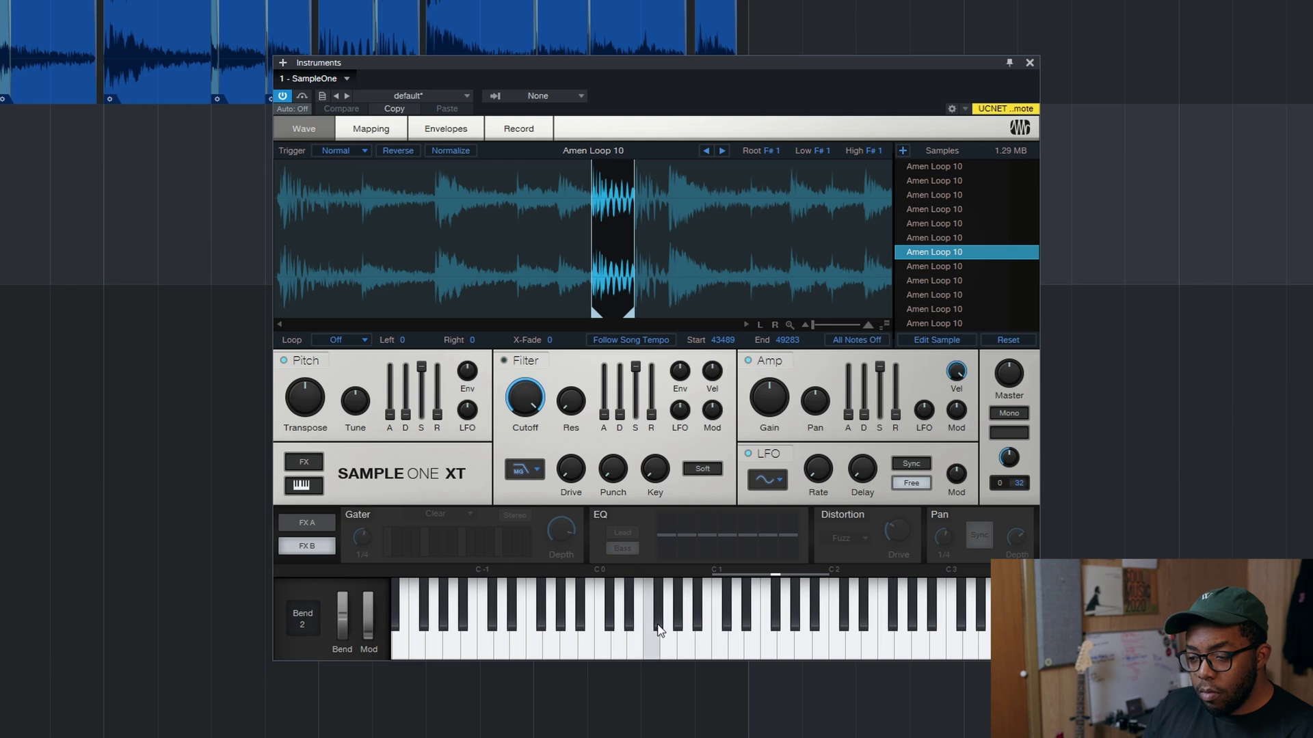
pyautogui.click(730, 649)
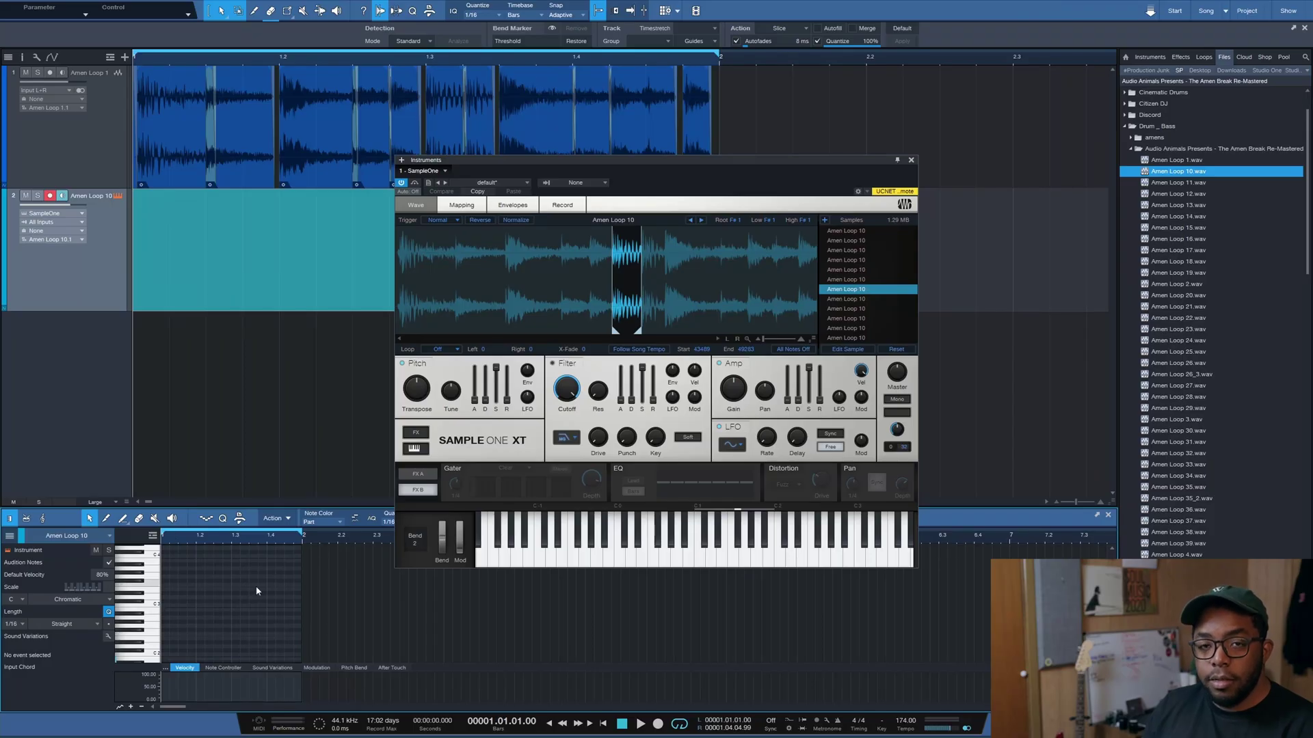
# Paint six ascending notes across the SampleOne part, then drag 160 - Trik.rx2 in as a new track.
pyautogui.scroll(-5, 152, 610)
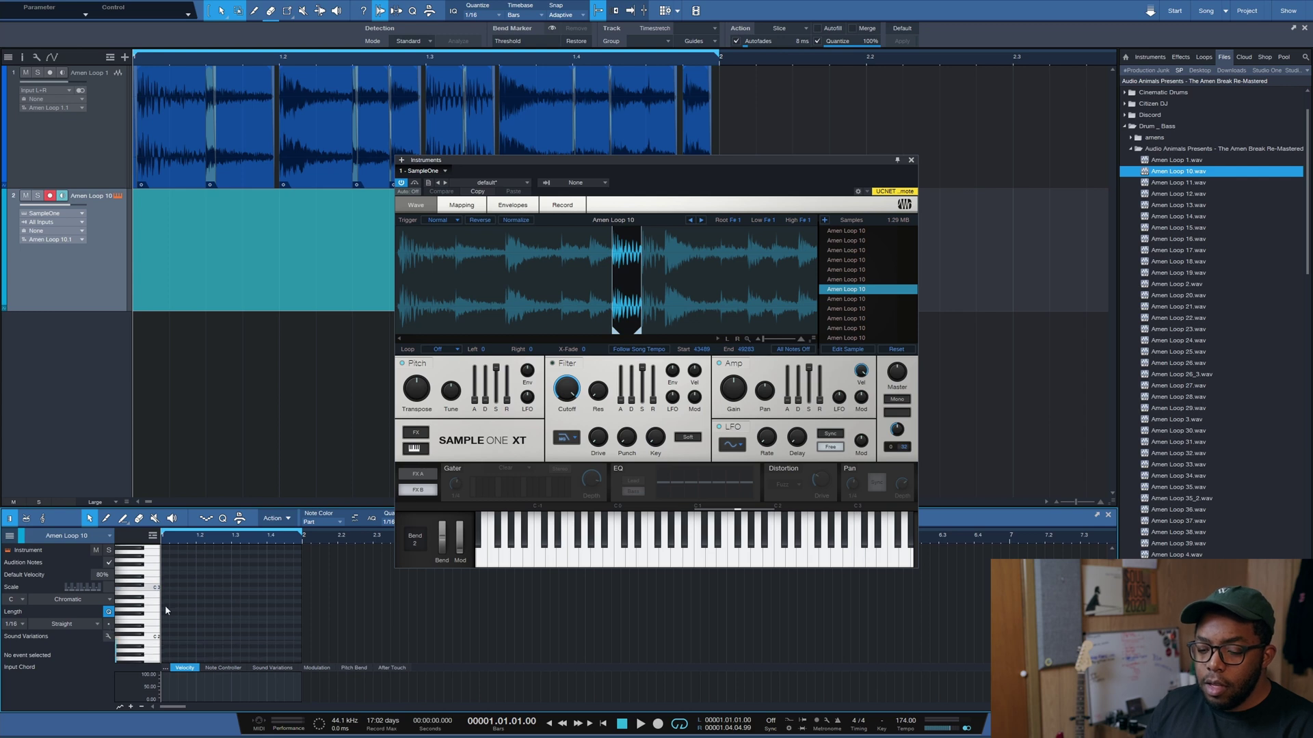
pyautogui.scroll(1, 171, 621)
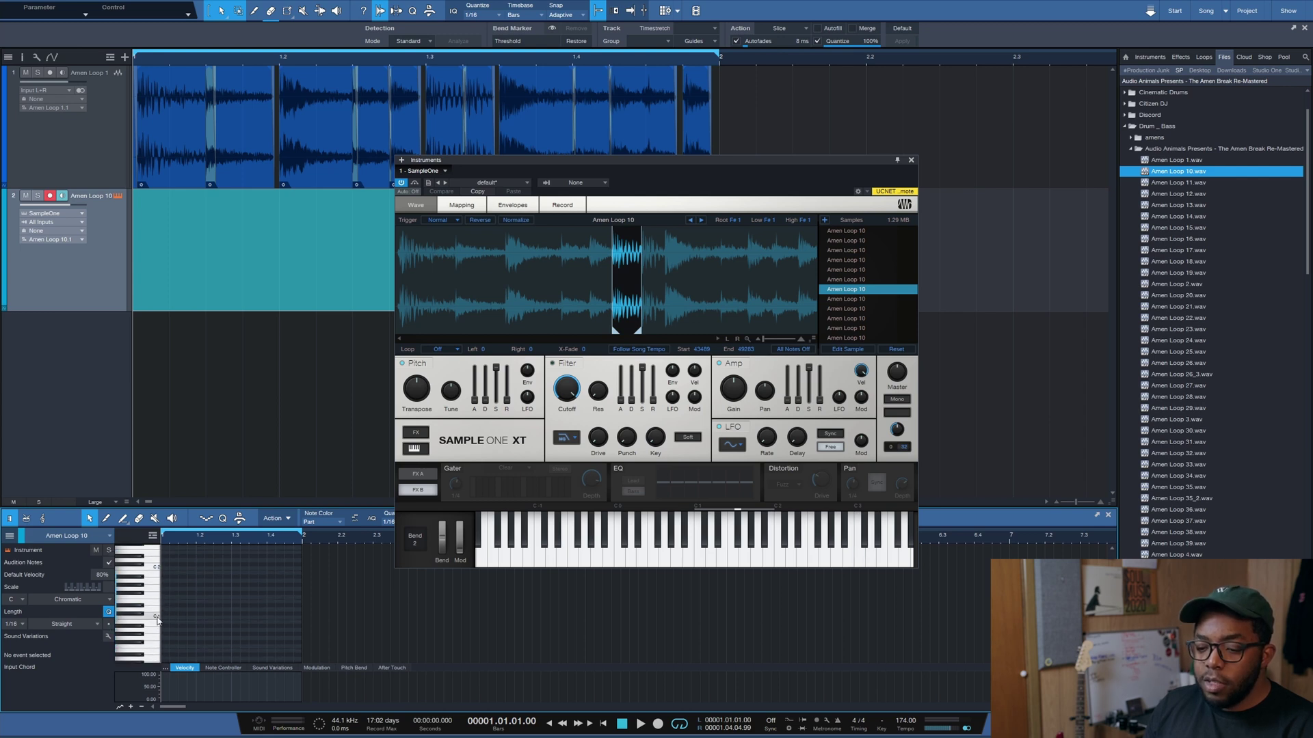
pyautogui.moveTo(166, 620); pyautogui.dragTo(291, 577)
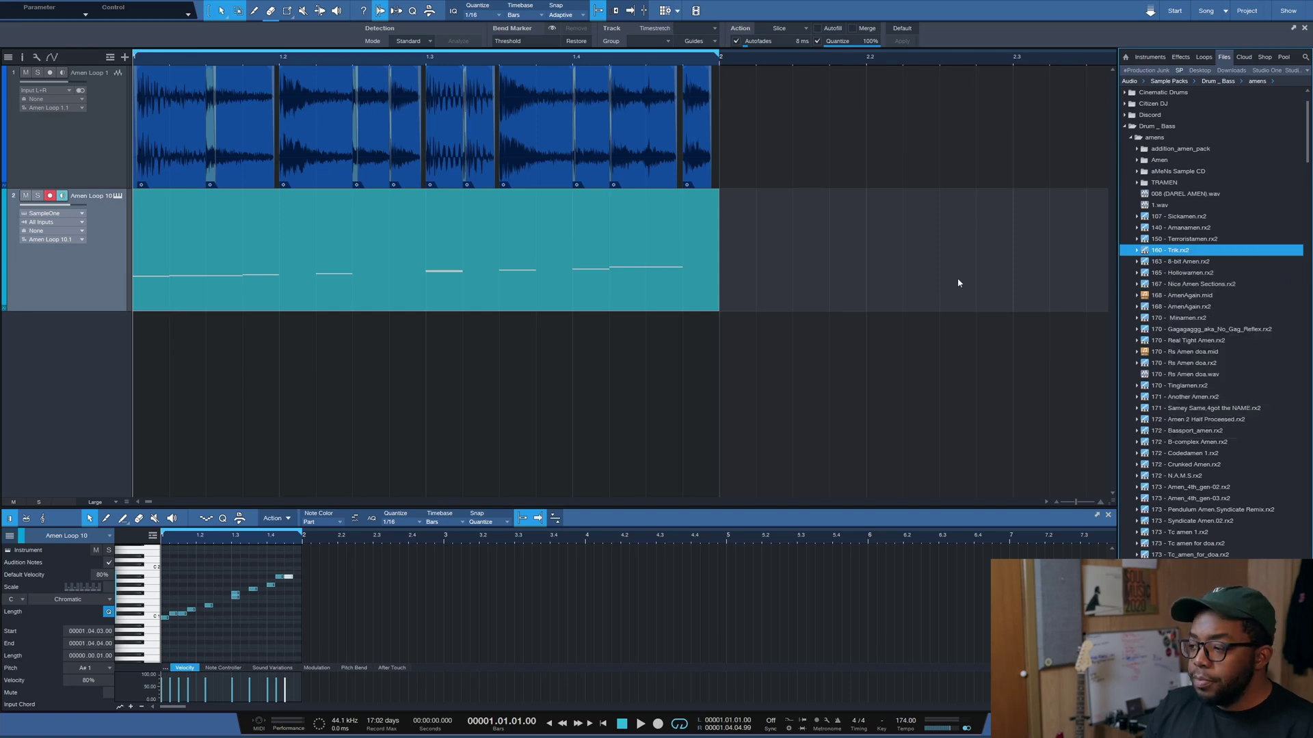
pyautogui.moveTo(958, 283); pyautogui.dragTo(141, 359)
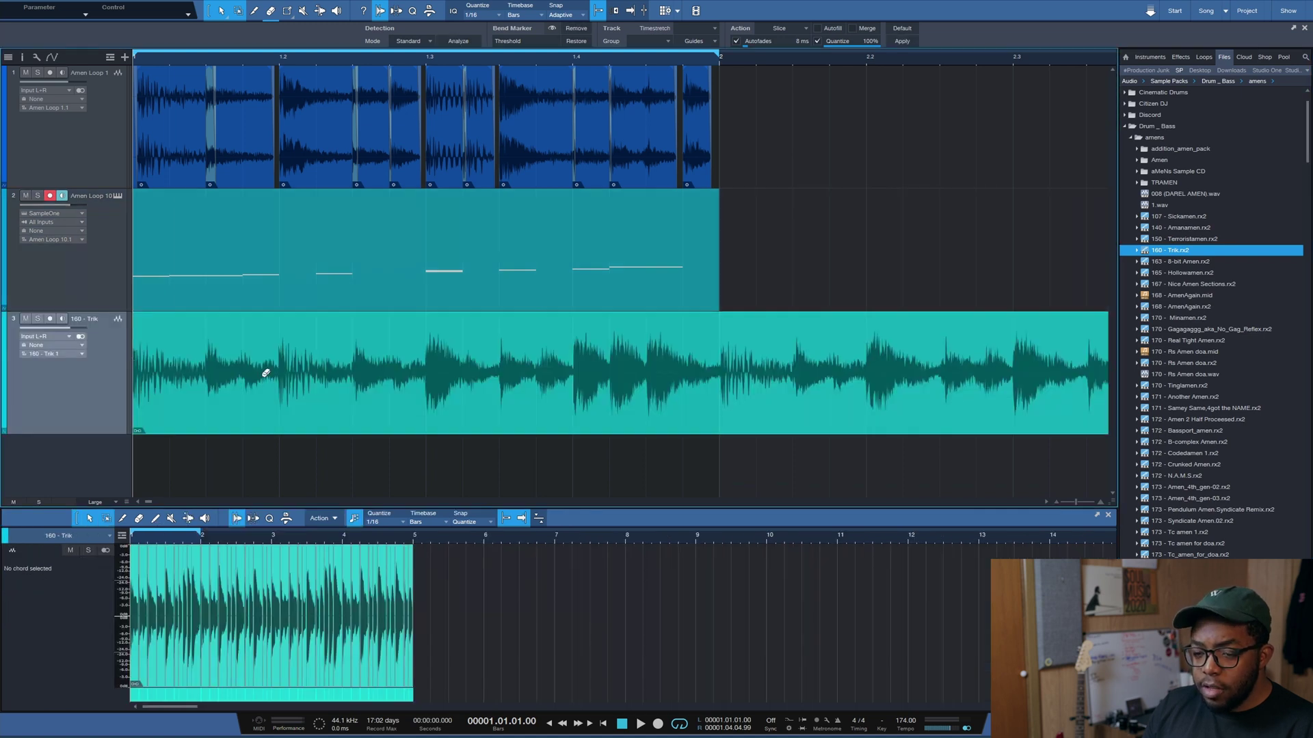
# Fit and solo the Trik track, try quantizing its transients then undo, and open the loop's options.
pyautogui.press('w')
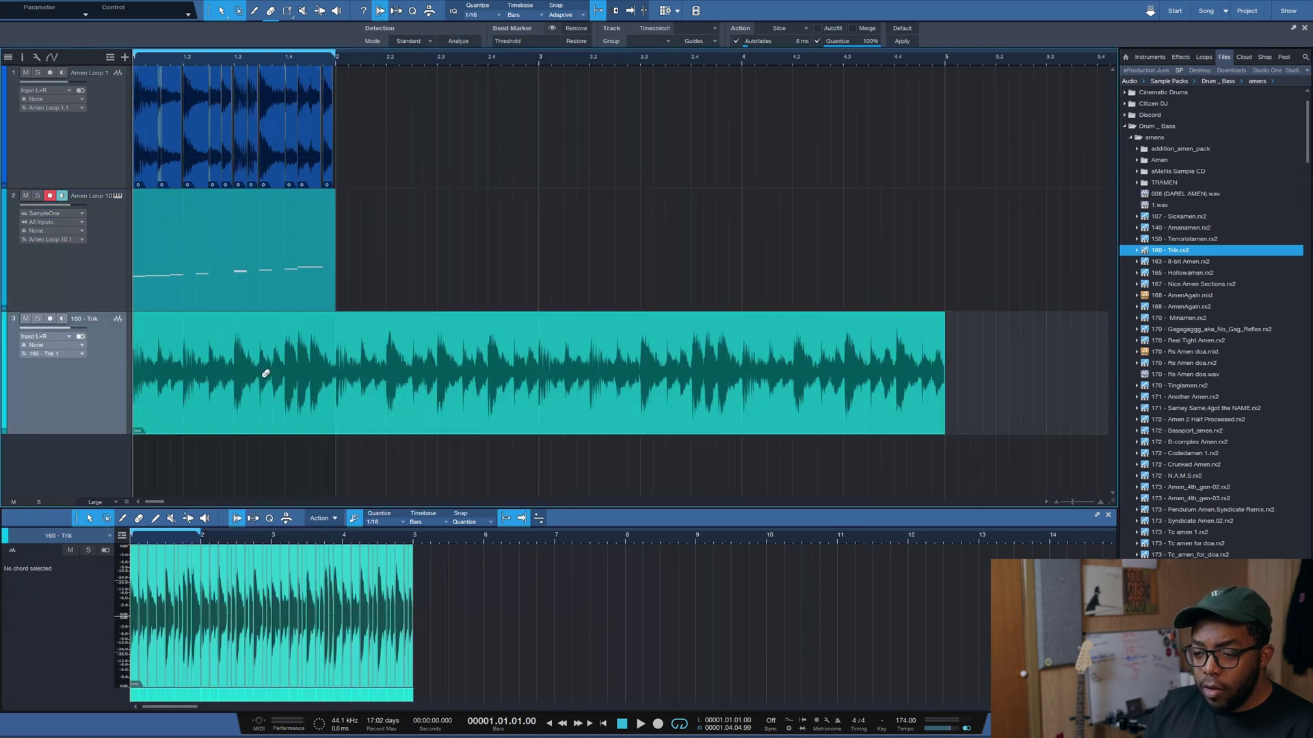
pyautogui.click(37, 319)
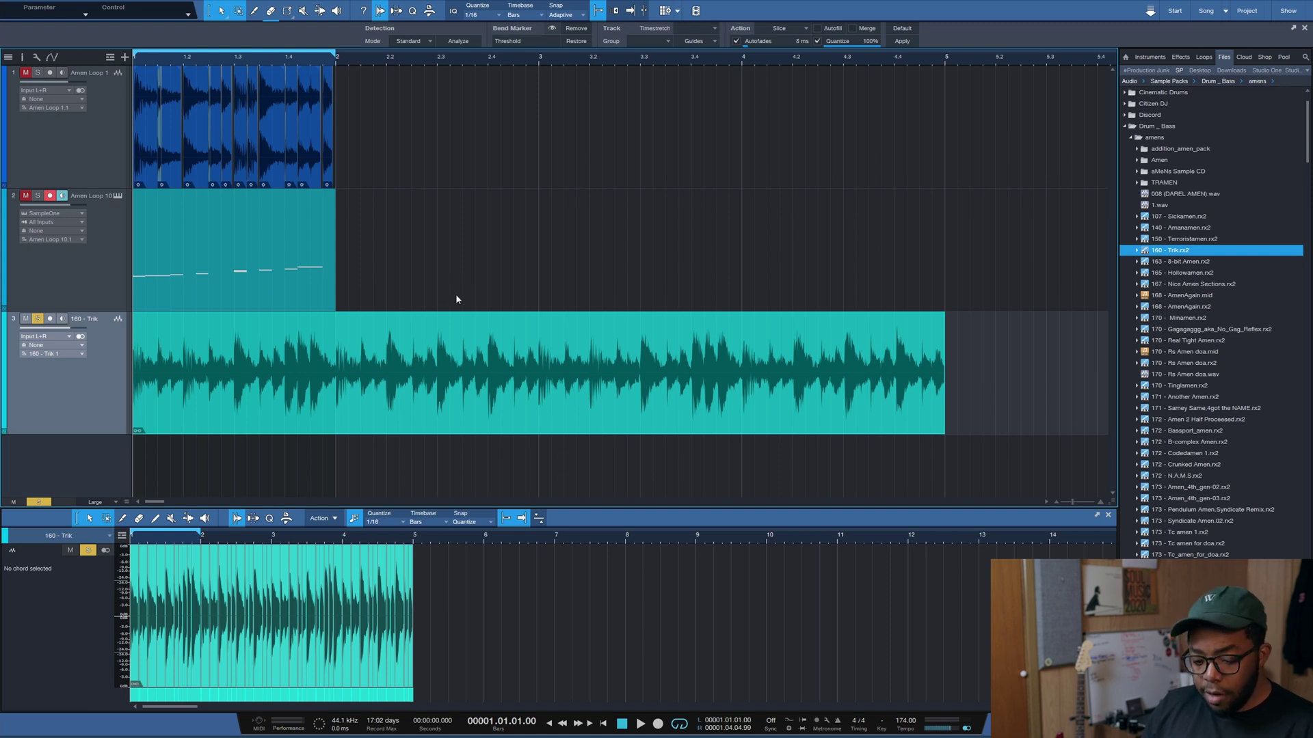
pyautogui.press('q')
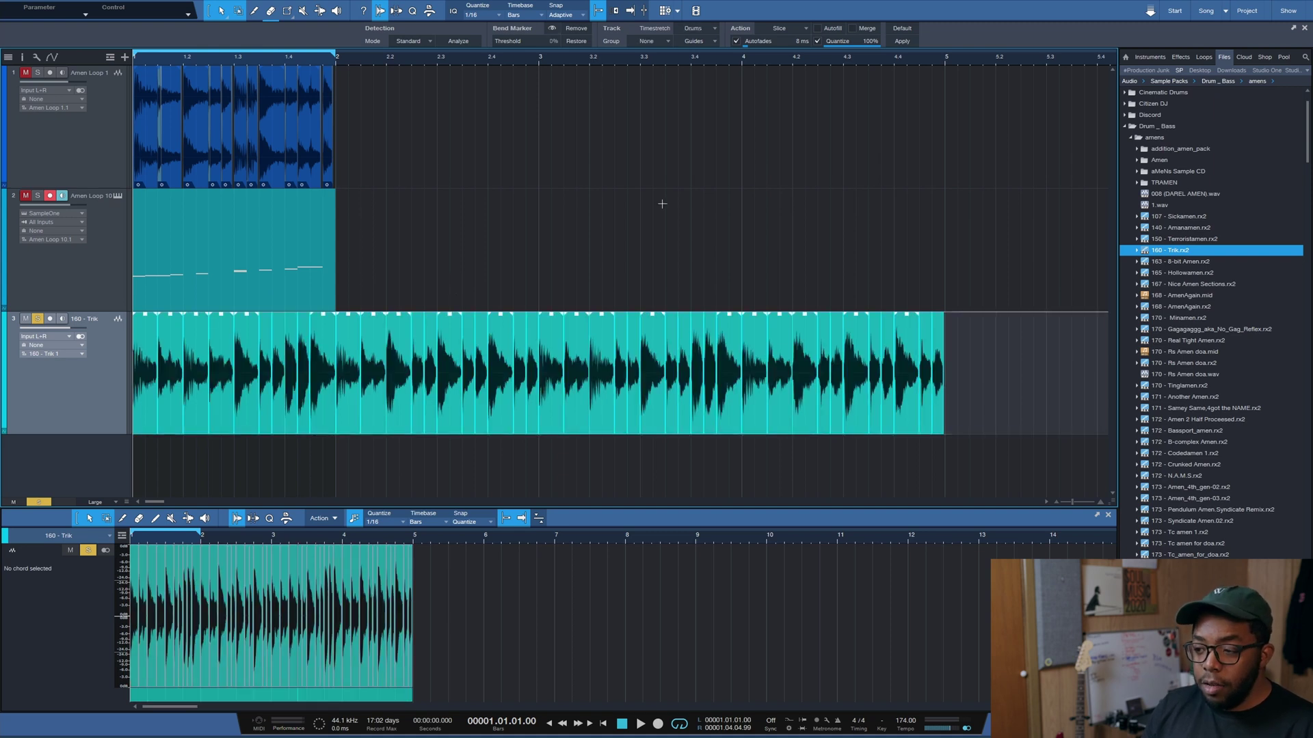
pyautogui.scroll(3, 496, 60)
pyautogui.scroll(-6, 496, 60)
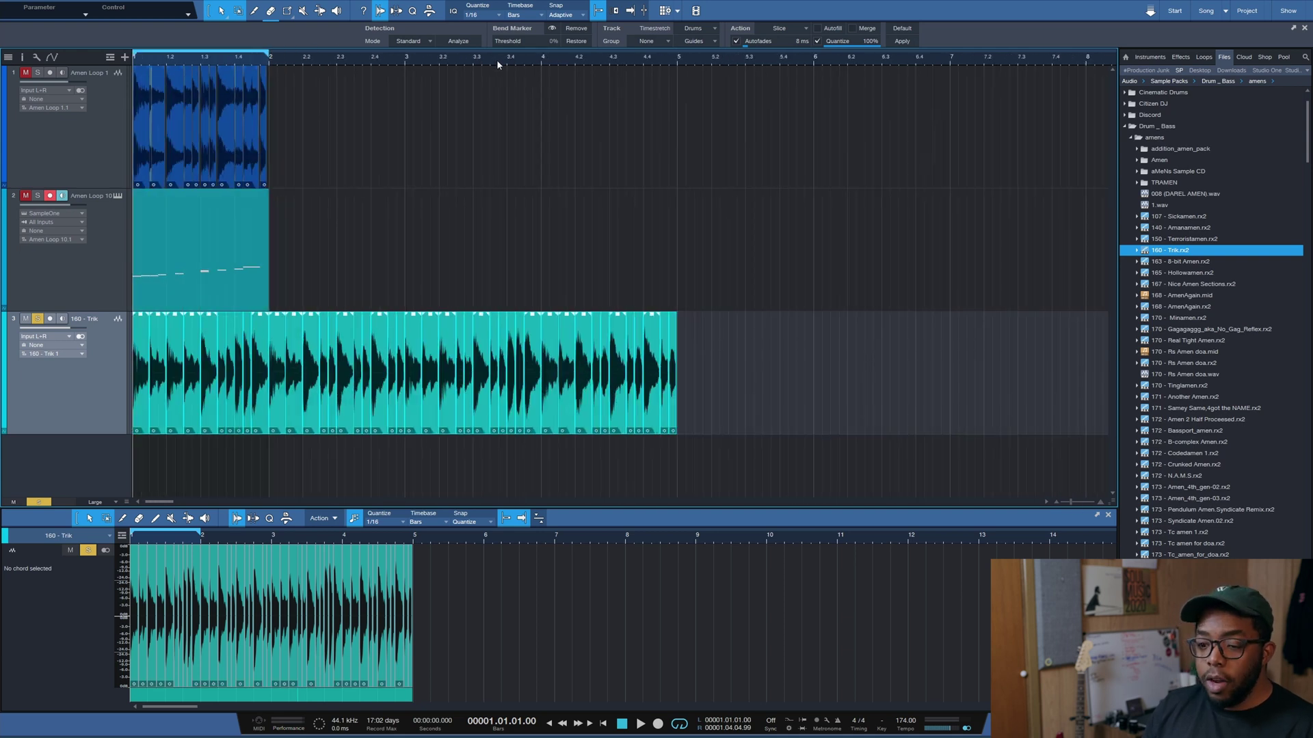
pyautogui.hotkey('ctrl', 'z')
pyautogui.rightClick(1192, 253)
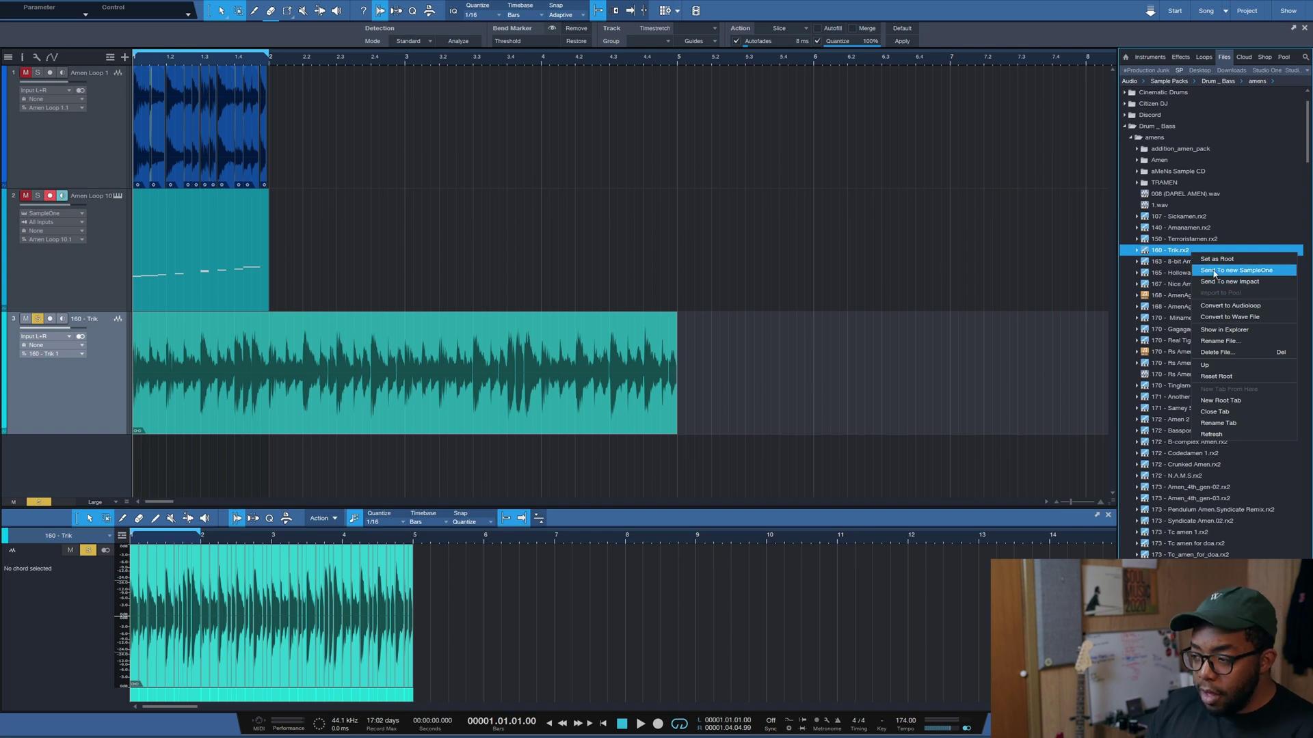
# Send the Trik loop to a new SampleOne instrument and inspect several of its slices, including the eighth.
pyautogui.click(1214, 271)
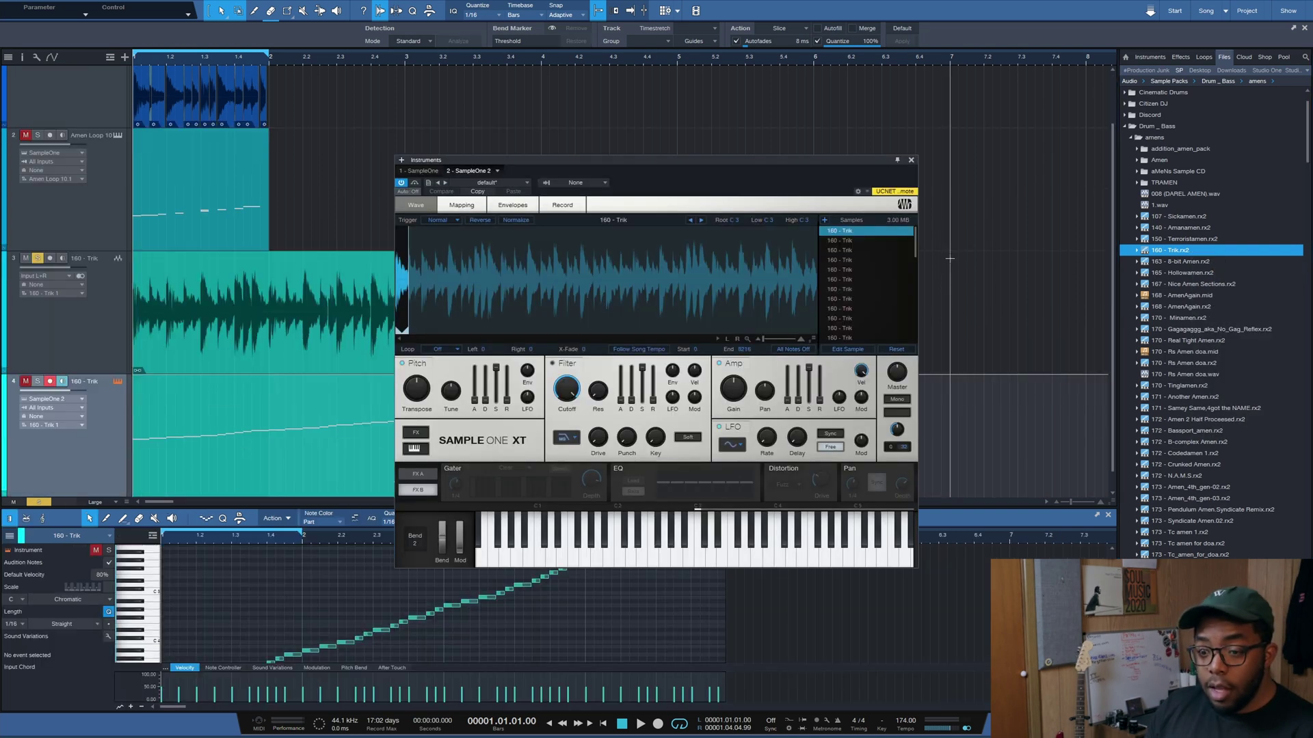
pyautogui.click(844, 239)
pyautogui.click(847, 279)
pyautogui.click(845, 299)
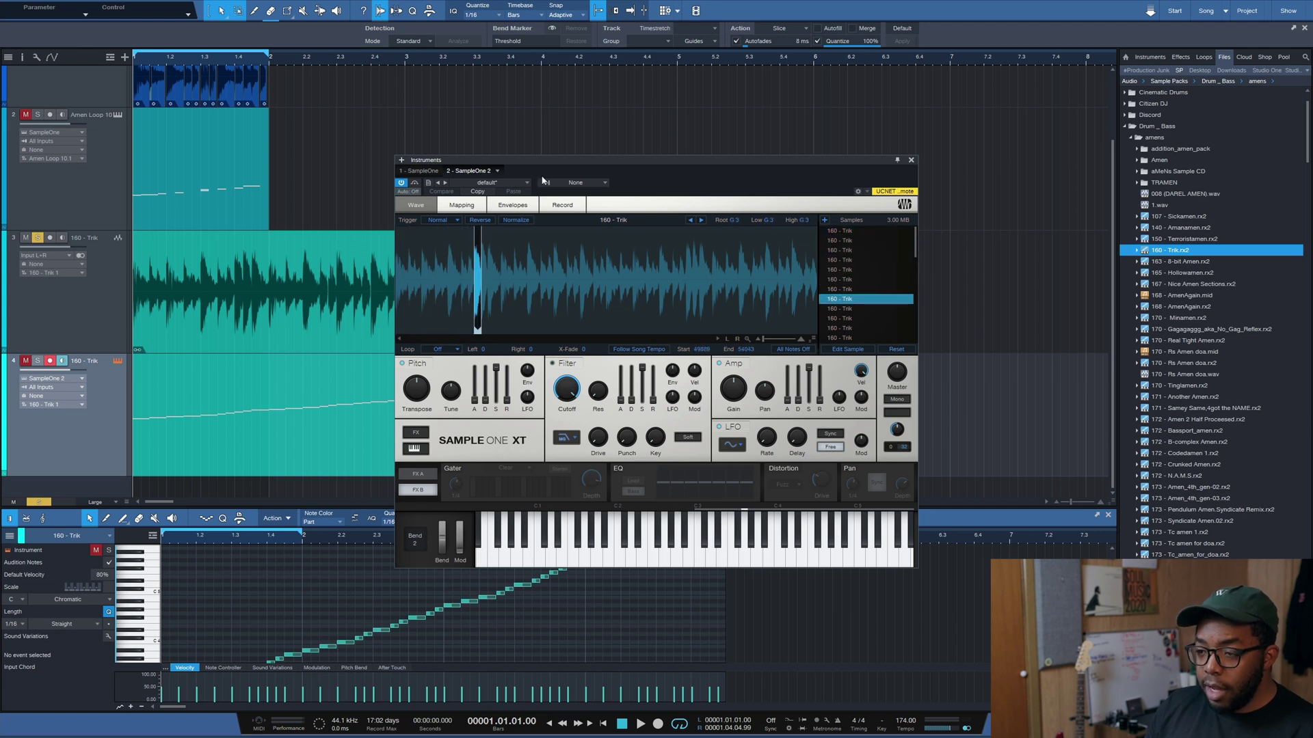
pyautogui.moveTo(531, 161); pyautogui.dragTo(865, 135)
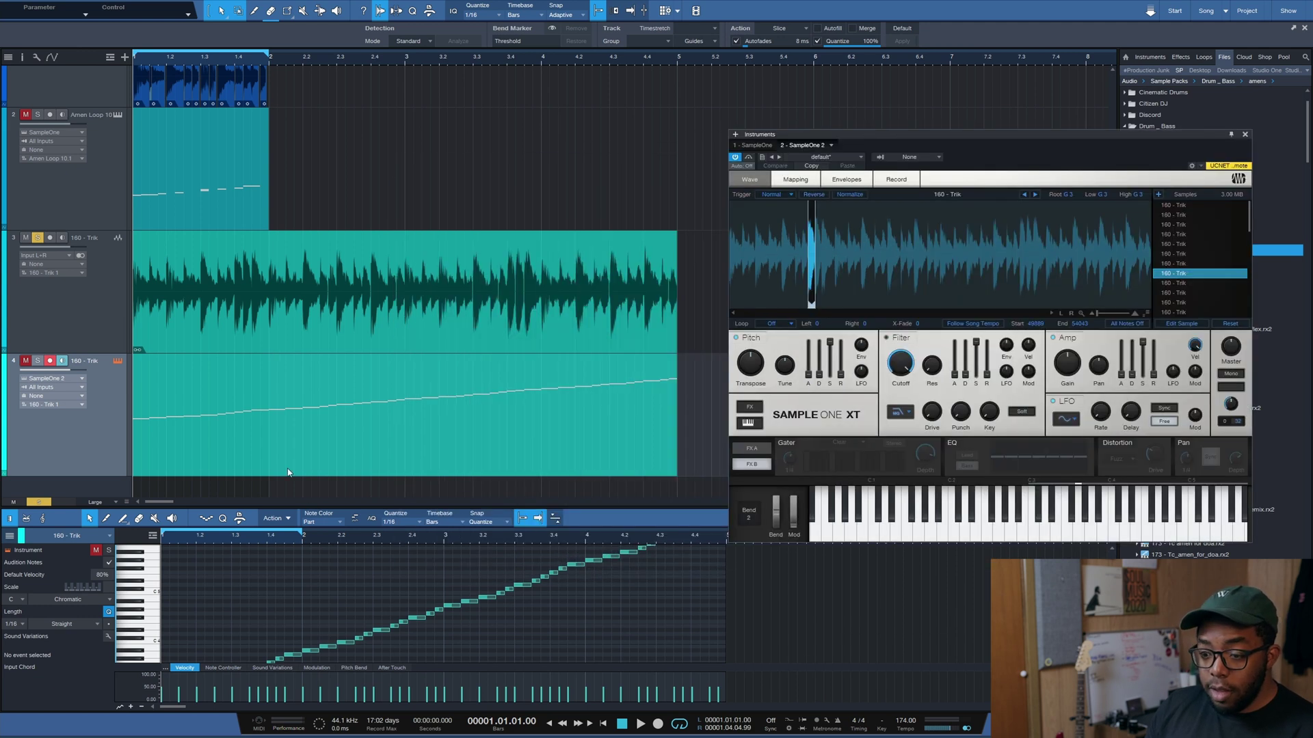
# Solo the Trik instrument track, play its stepped part, and enlarge the piano roll view.
pyautogui.click(39, 363)
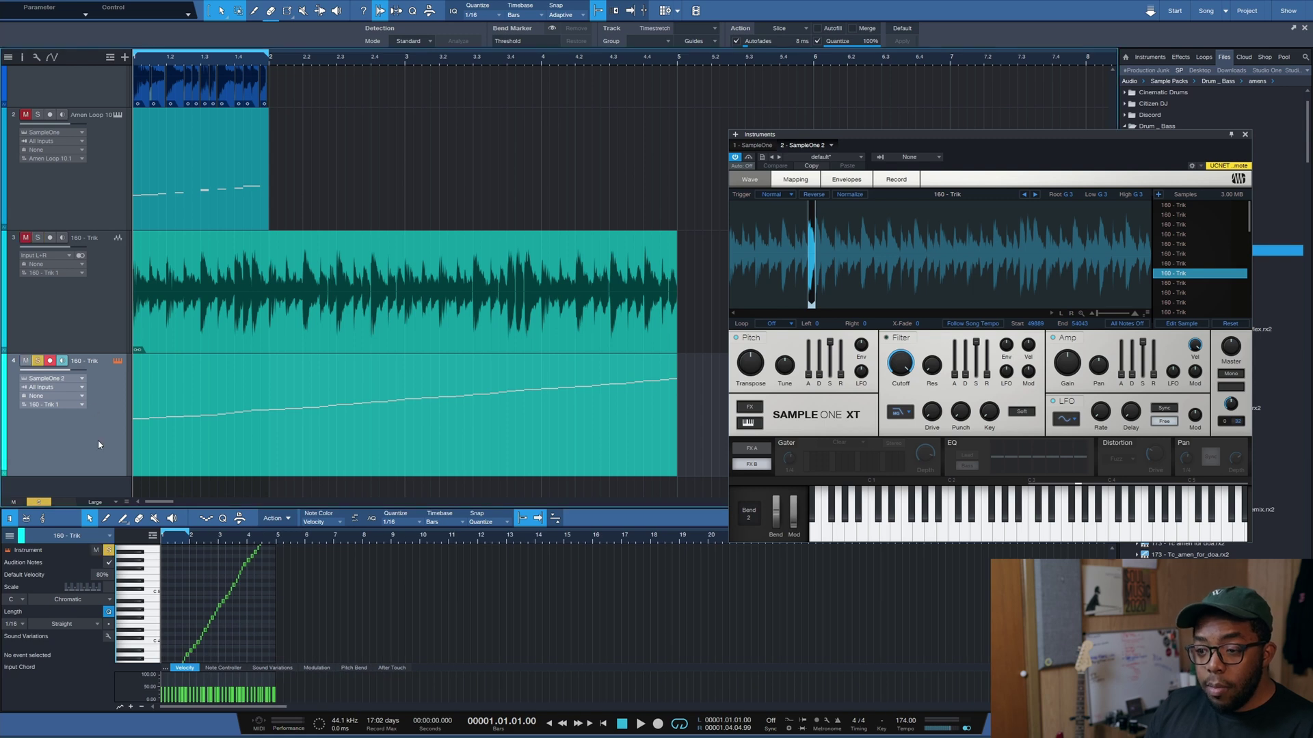
pyautogui.press('space')
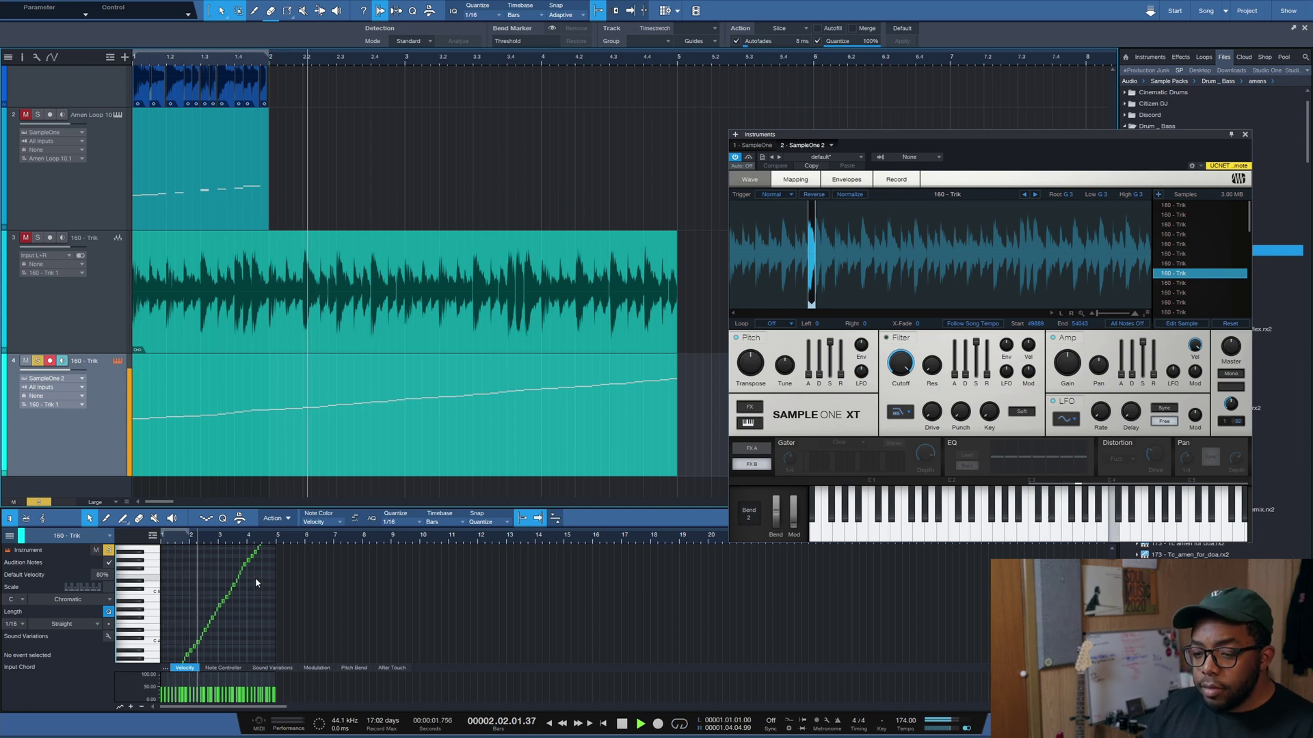
pyautogui.moveTo(206, 537); pyautogui.dragTo(293, 581)
pyautogui.press('space')
pyautogui.moveTo(452, 509); pyautogui.dragTo(451, 281)
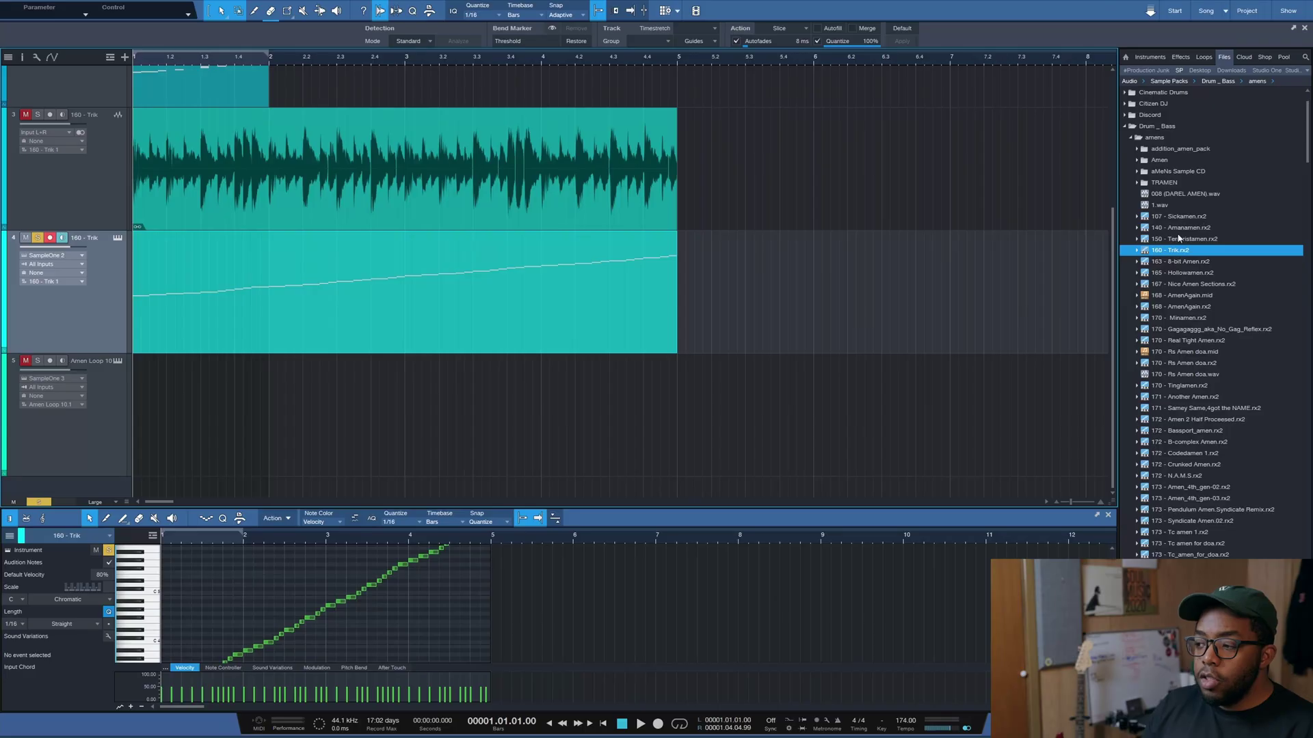
# Send 167 - Nice Amen Sections.rx2 to a new SampleOne XT track, solo it and play it back.
pyautogui.rightClick(1186, 284)
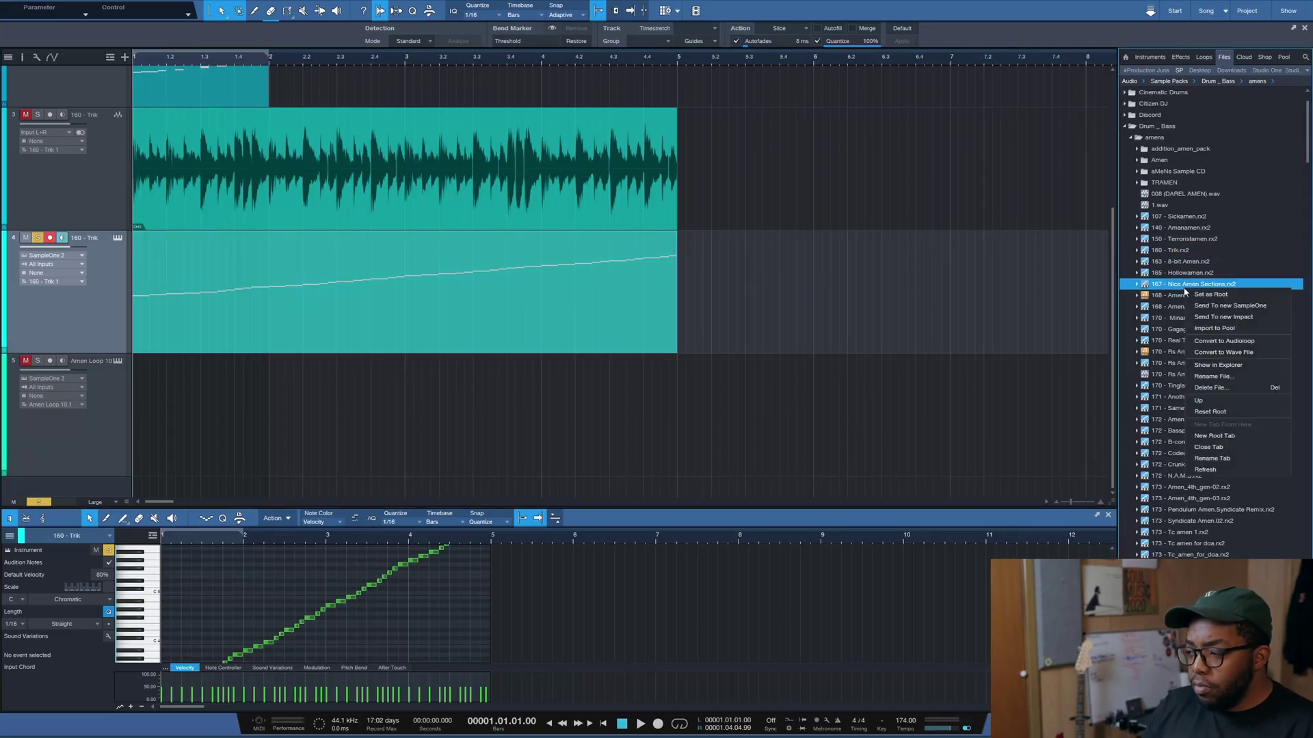
pyautogui.click(1229, 306)
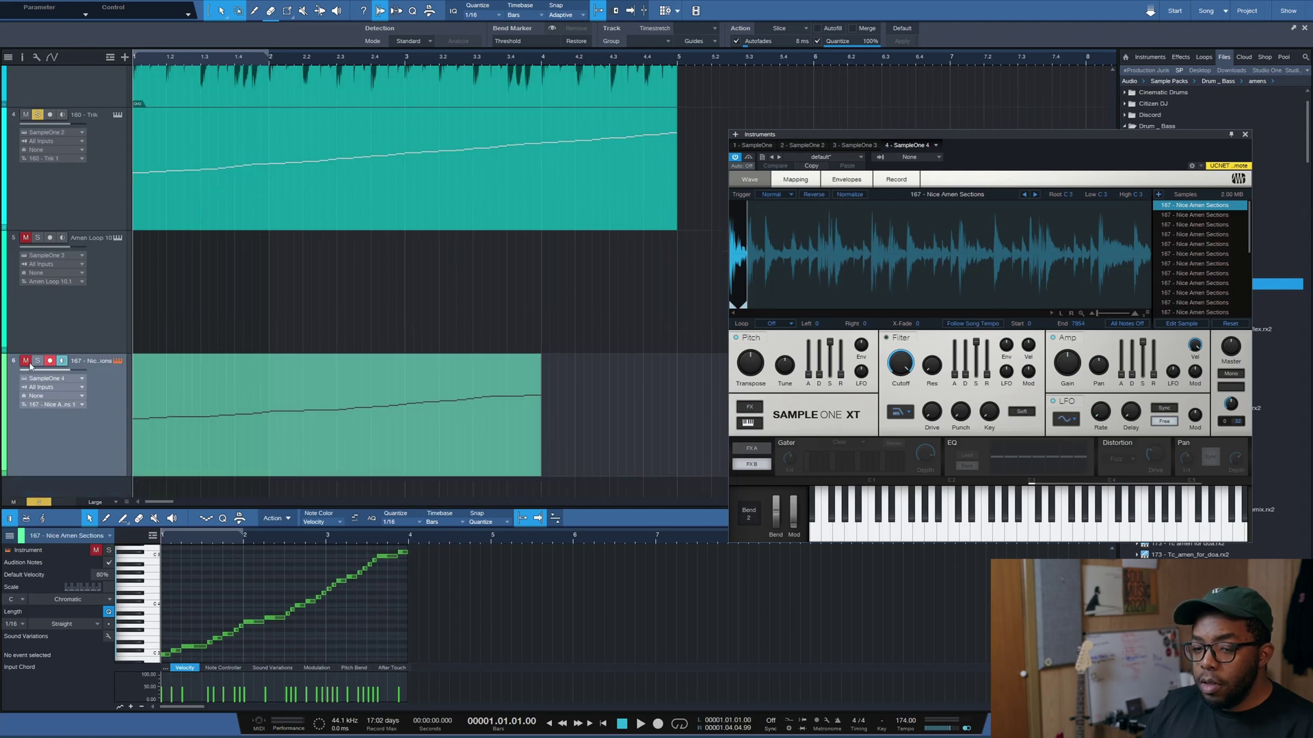
pyautogui.click(38, 362)
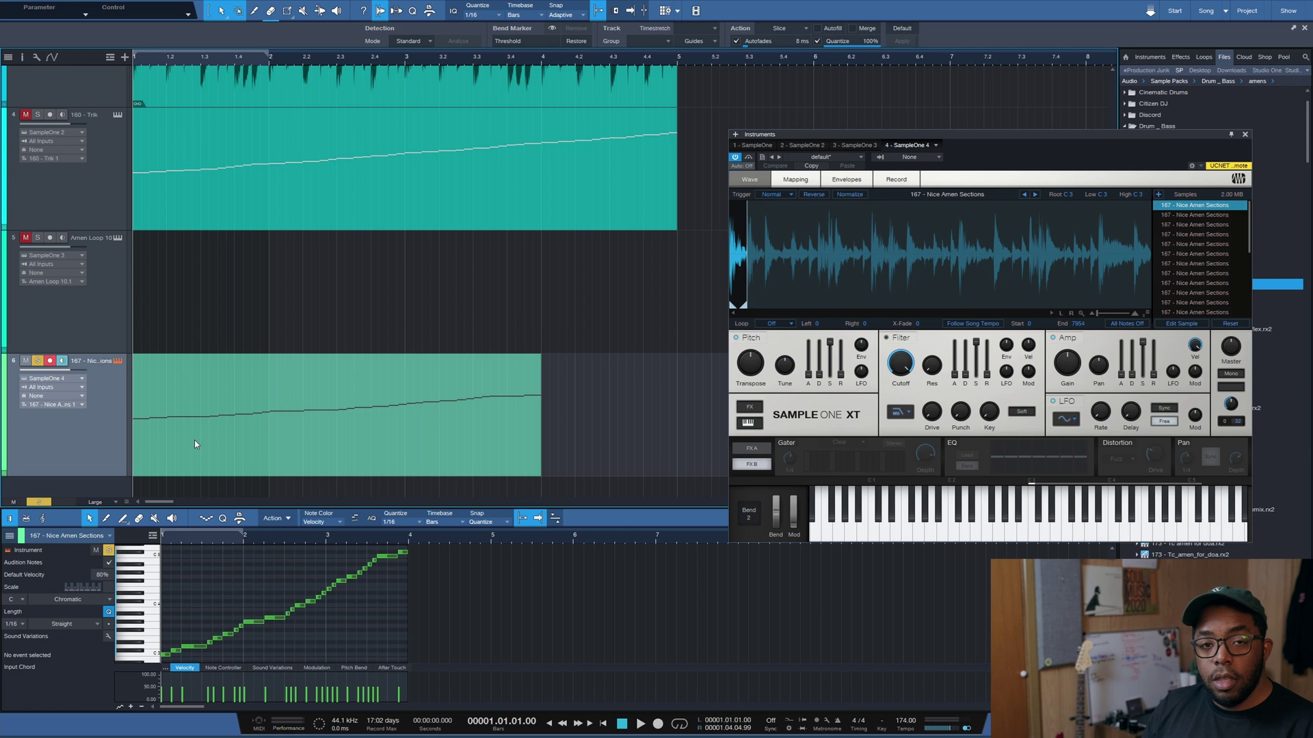
pyautogui.press('space')
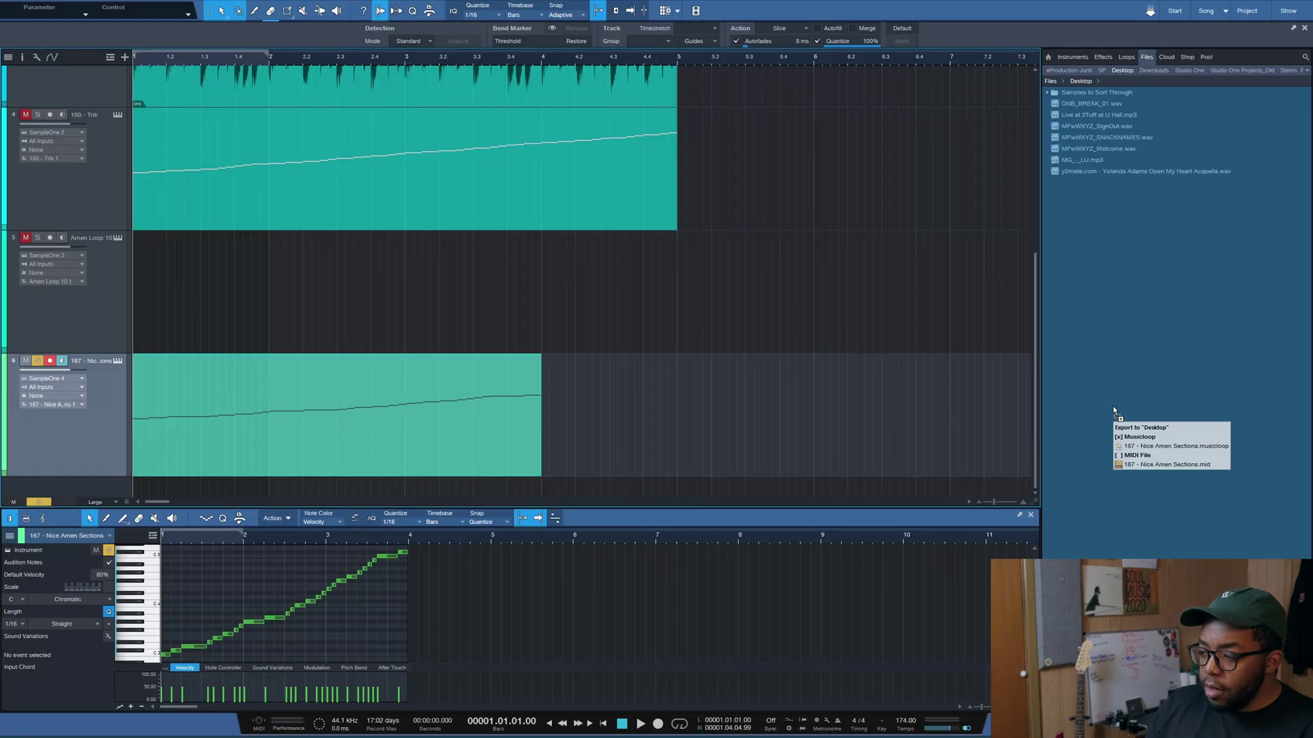
# Drag the track 6 Nice Amen Sections event into the Browser's Desktop folder with Musicloop checked.
pyautogui.moveTo(1113, 416); pyautogui.dragTo(200, 420)
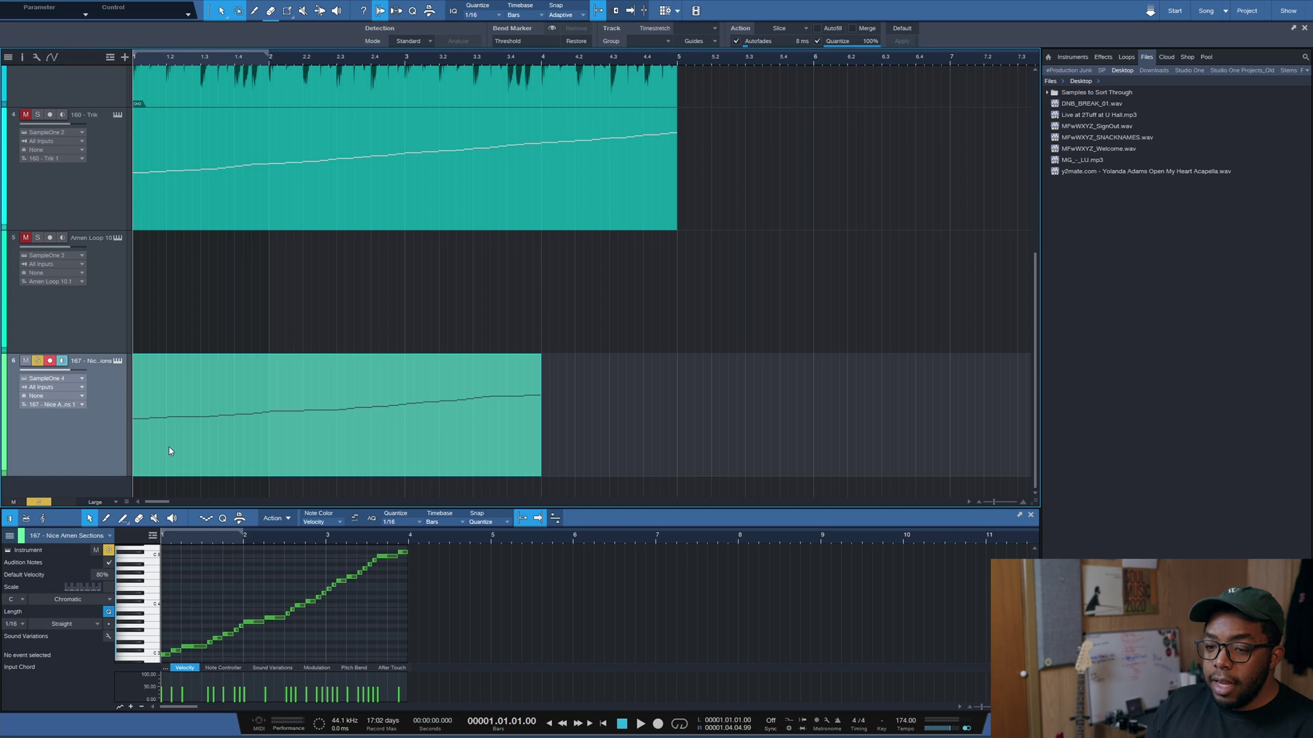
pyautogui.moveTo(169, 447); pyautogui.dragTo(1103, 402)
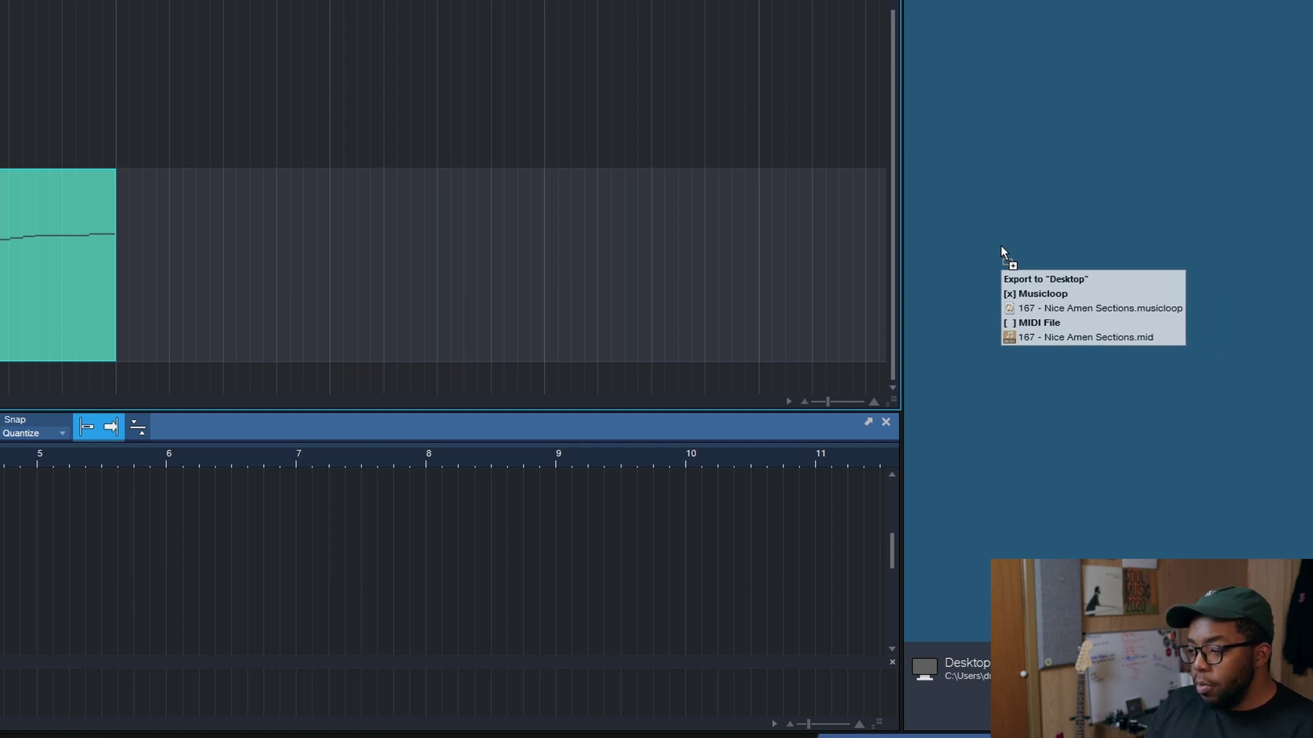
pyautogui.moveTo(1000, 245); pyautogui.dragTo(1000, 247)
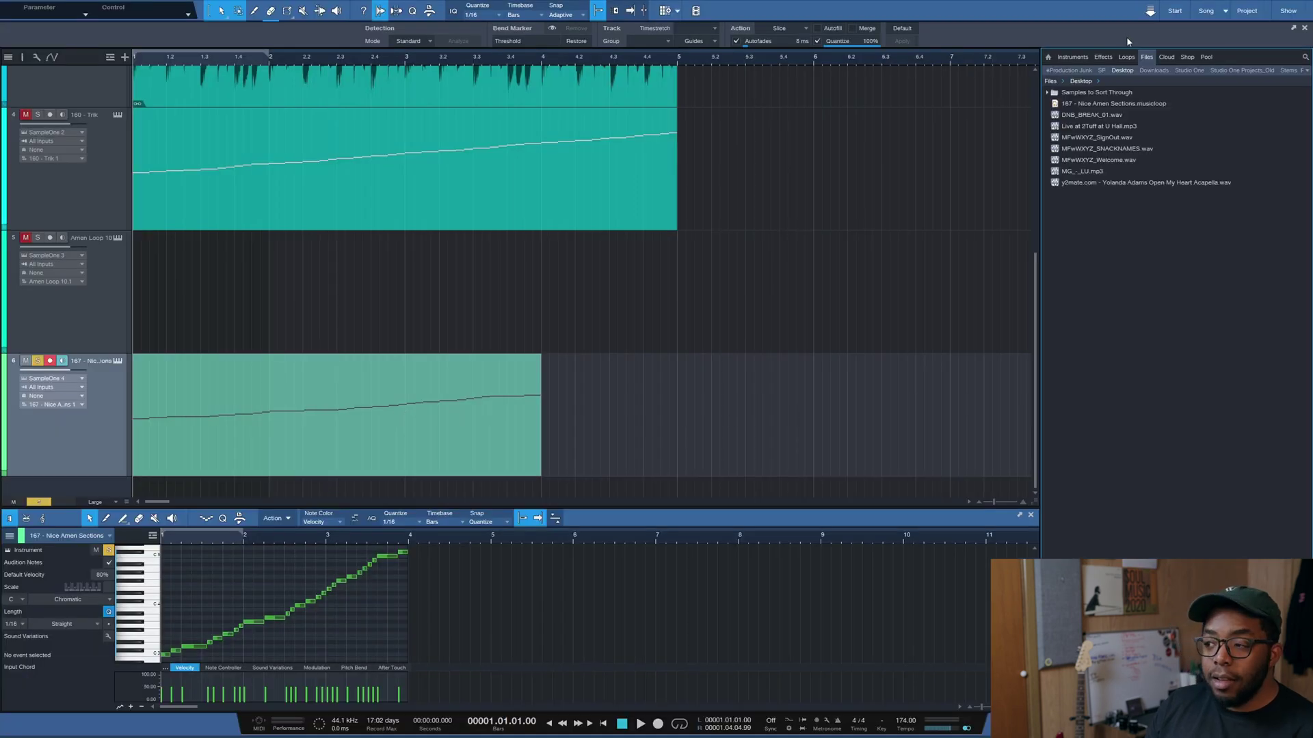
pyautogui.click(1092, 104)
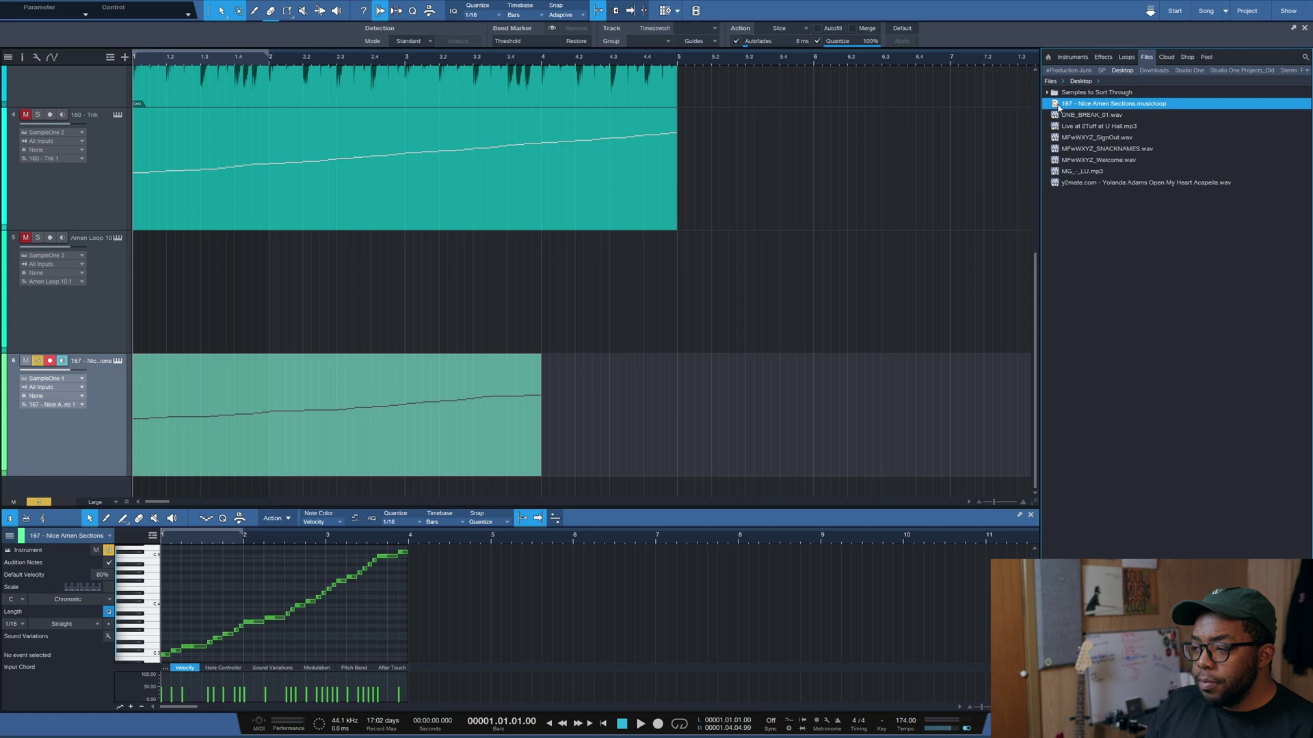
pyautogui.rightClick(1057, 107)
pyautogui.click(1065, 112)
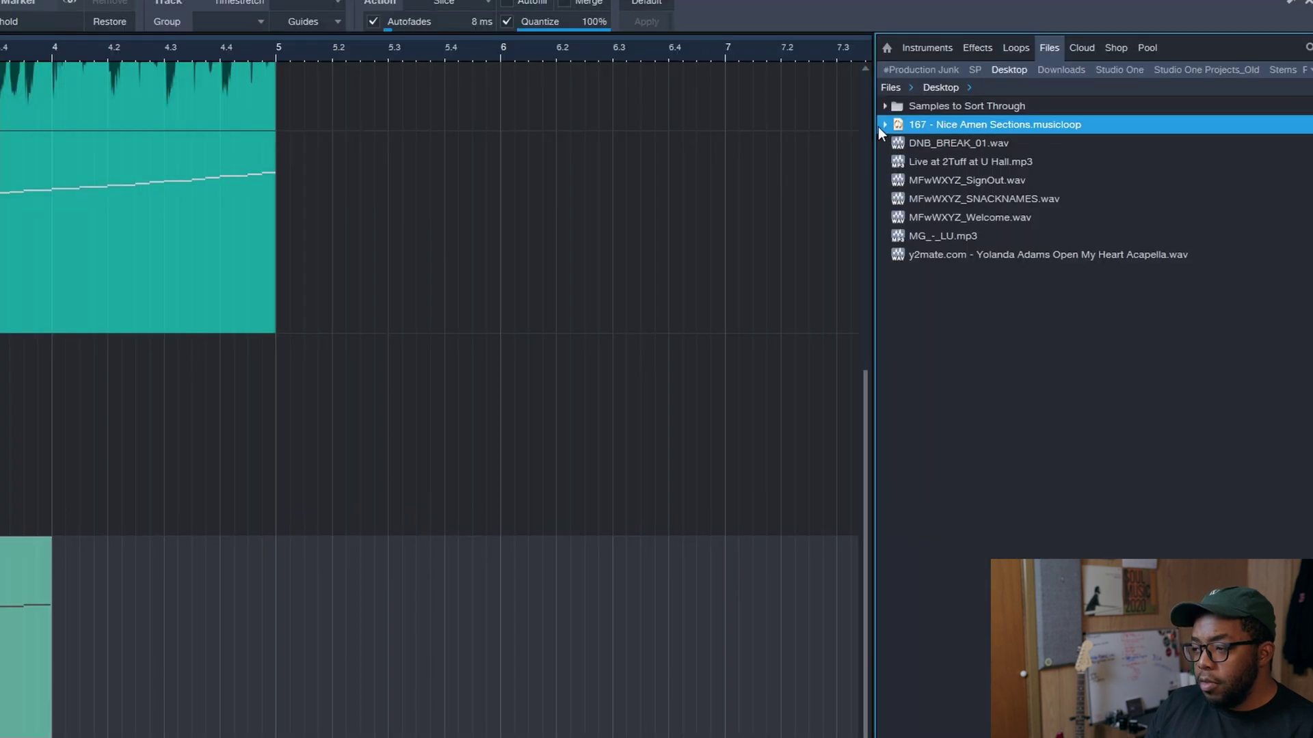
pyautogui.click(1046, 104)
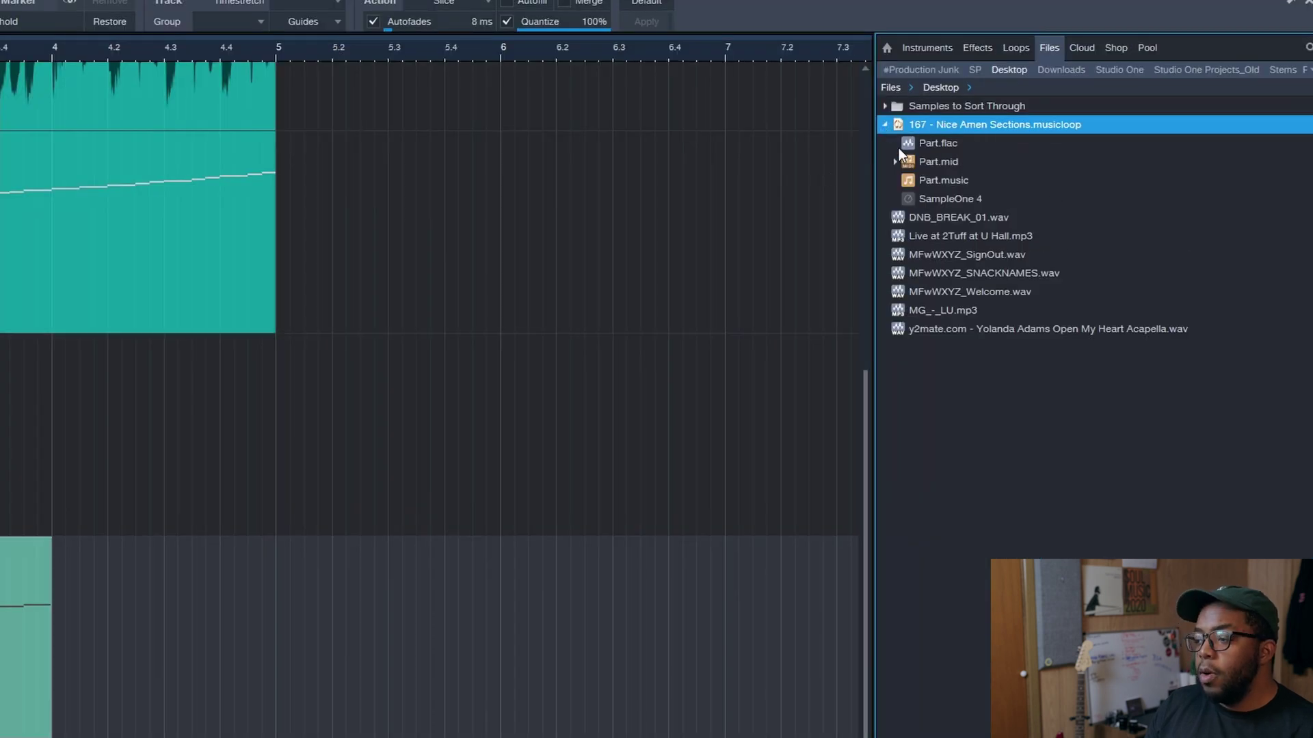
pyautogui.click(924, 142)
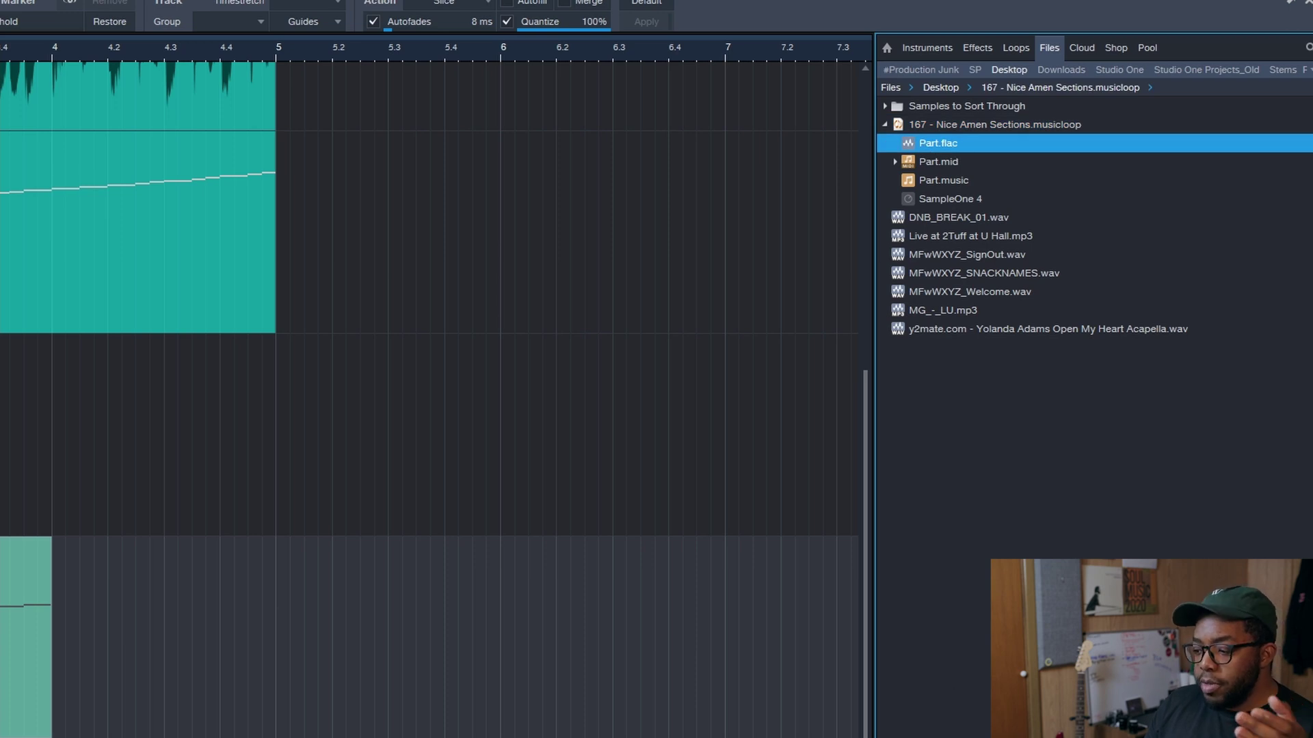
pyautogui.click(933, 162)
pyautogui.click(929, 181)
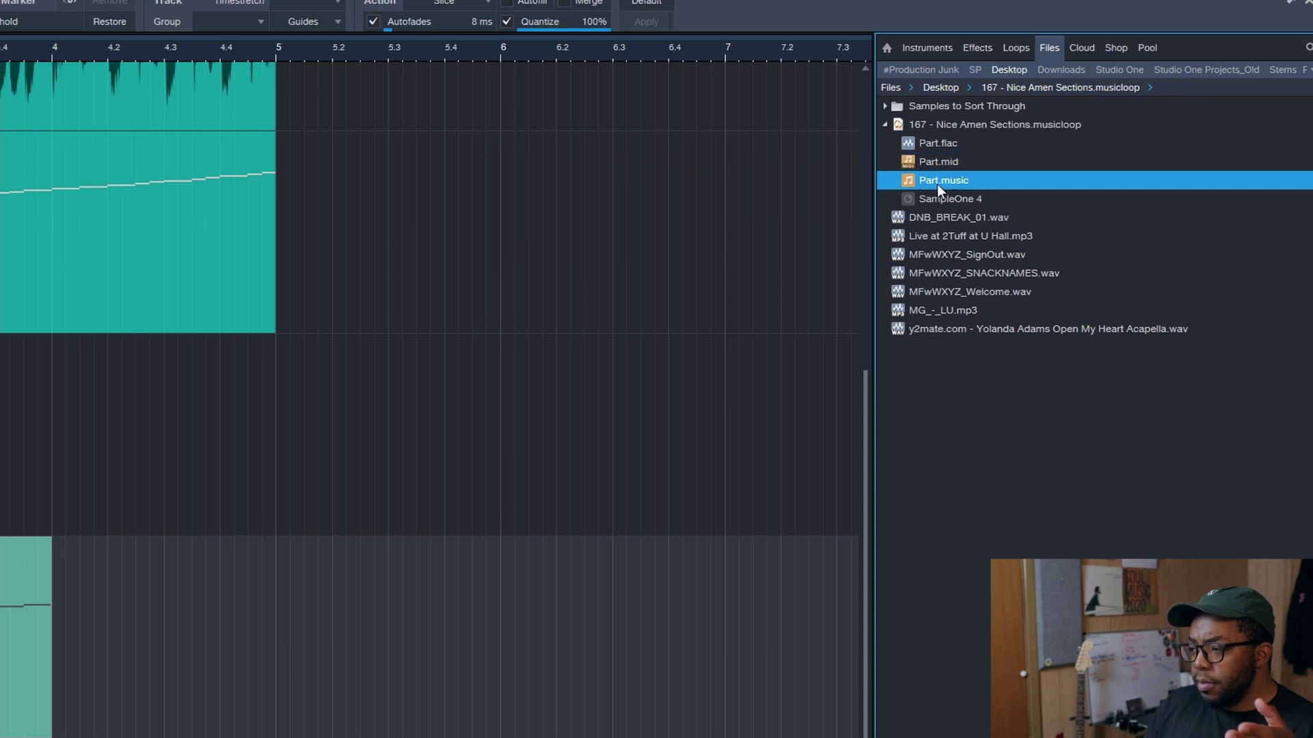
pyautogui.click(944, 199)
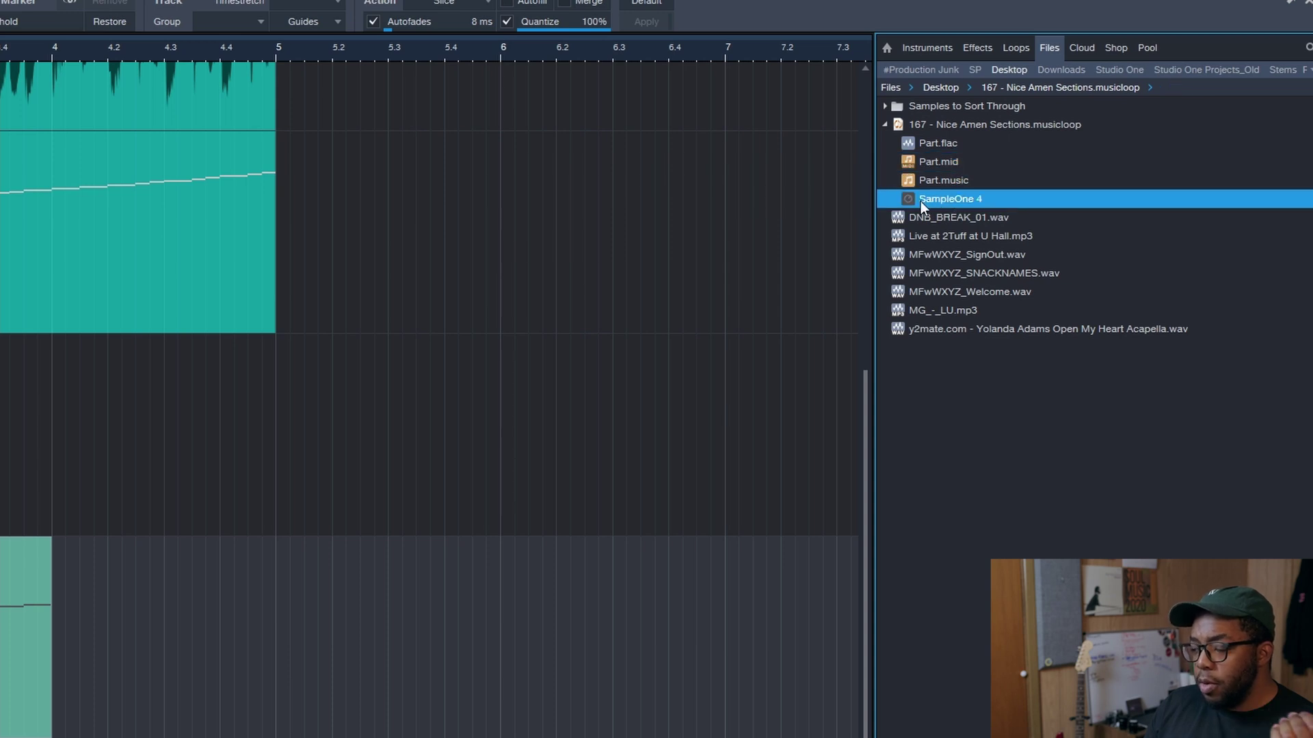
pyautogui.doubleClick(971, 126)
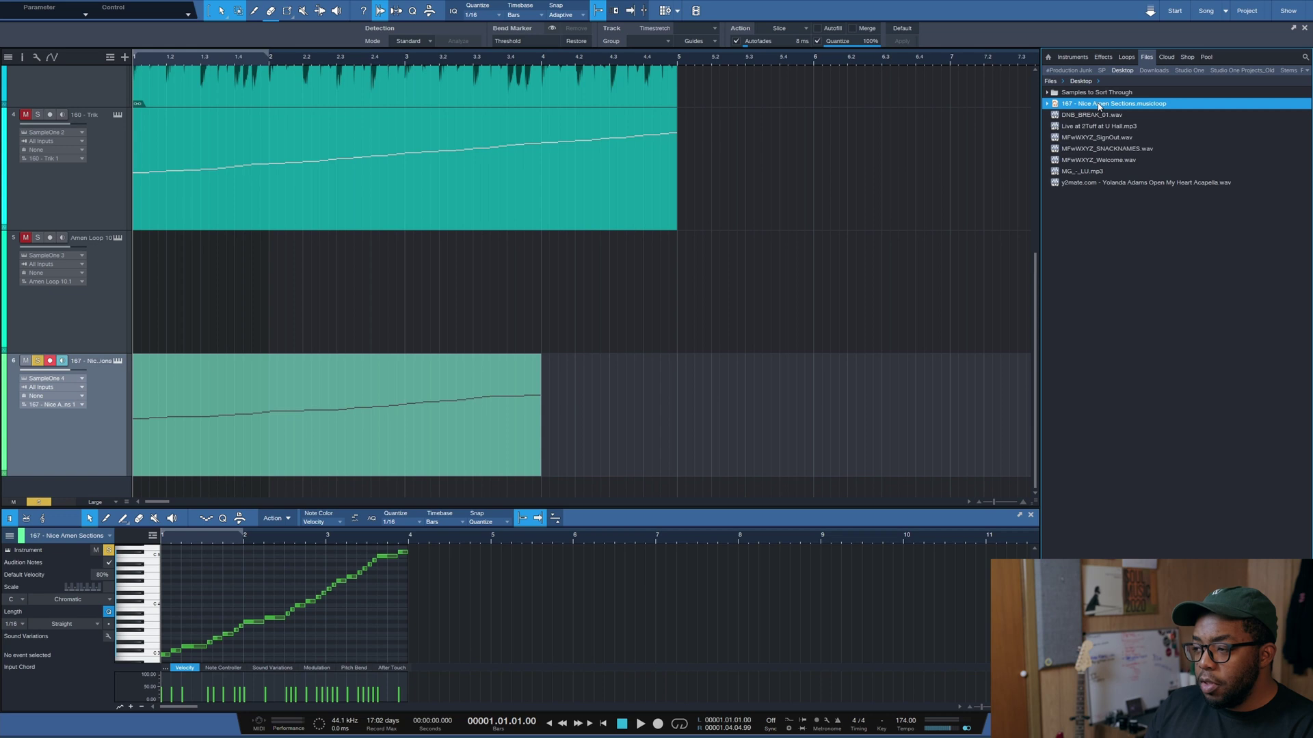
# Drop 167 - Nice Amen Sections.musicloop below track 6 as track 7 and show its SampleOne XT editor.
pyautogui.moveTo(1099, 106); pyautogui.dragTo(552, 546)
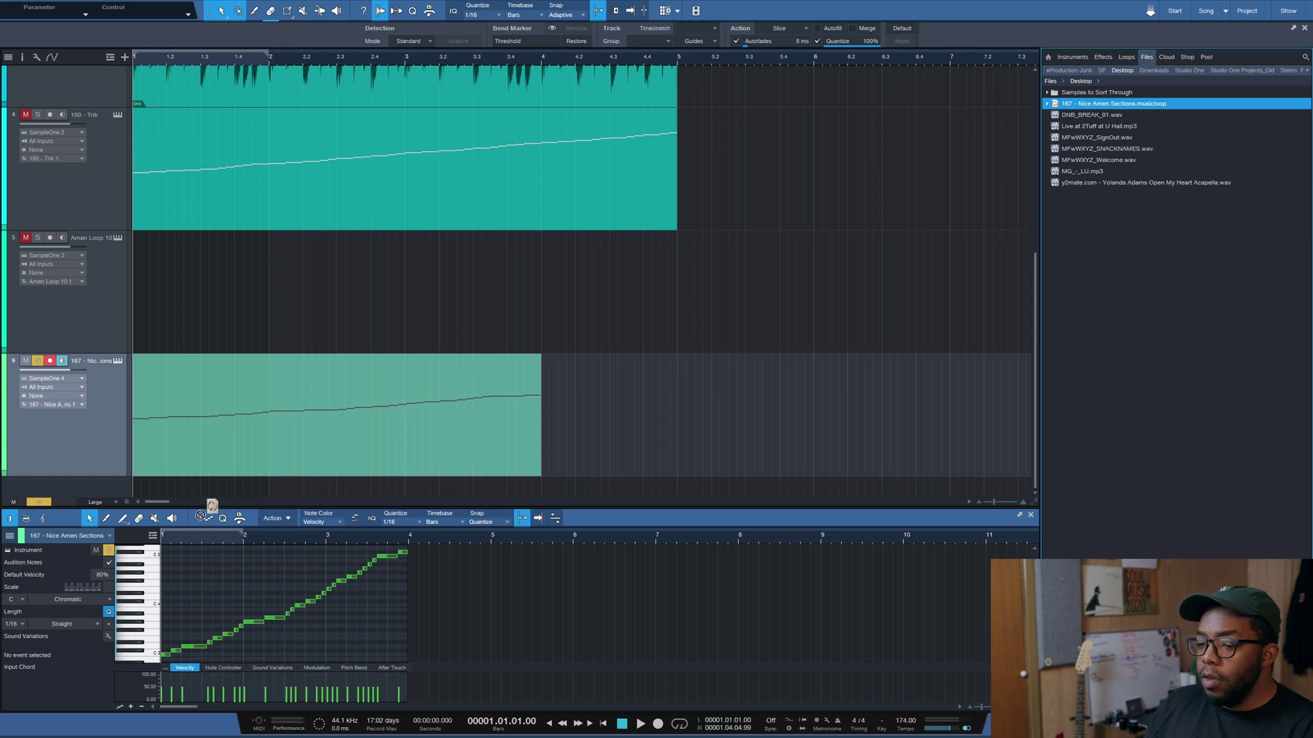
pyautogui.moveTo(212, 506); pyautogui.dragTo(151, 487)
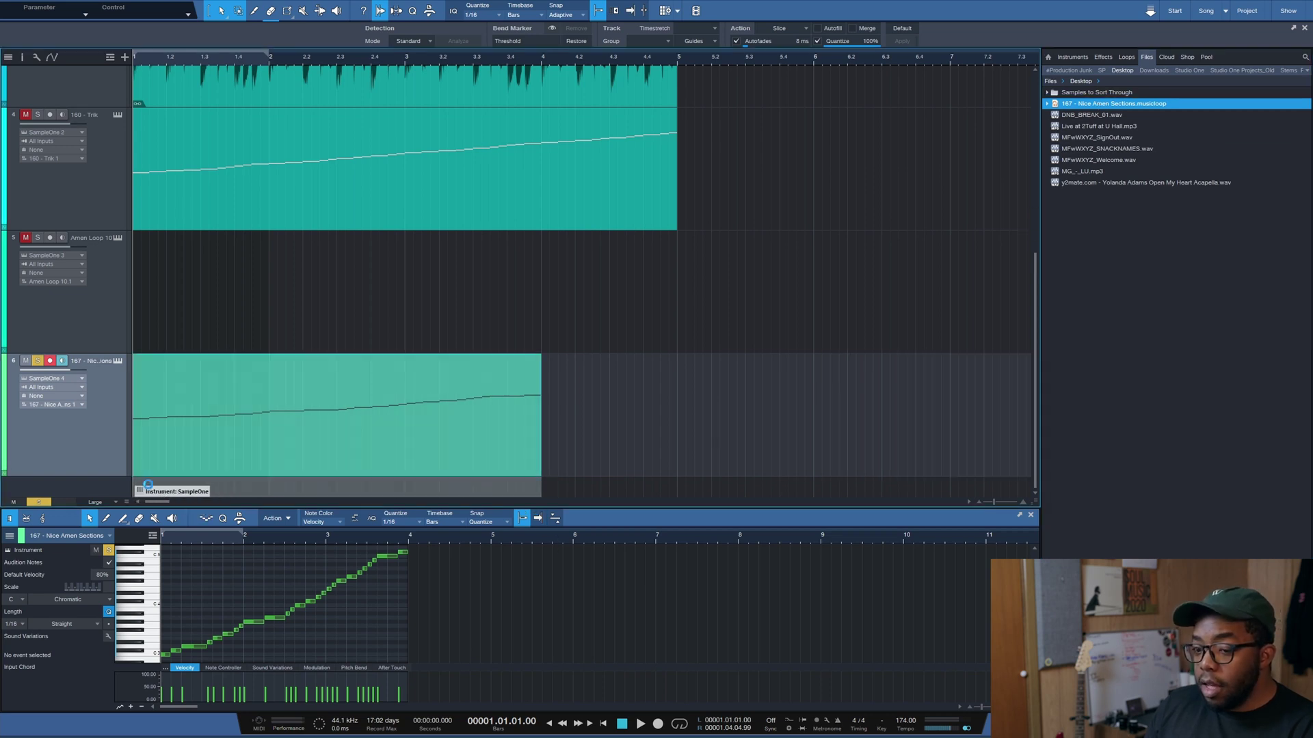
pyautogui.scroll(-3, 101, 358)
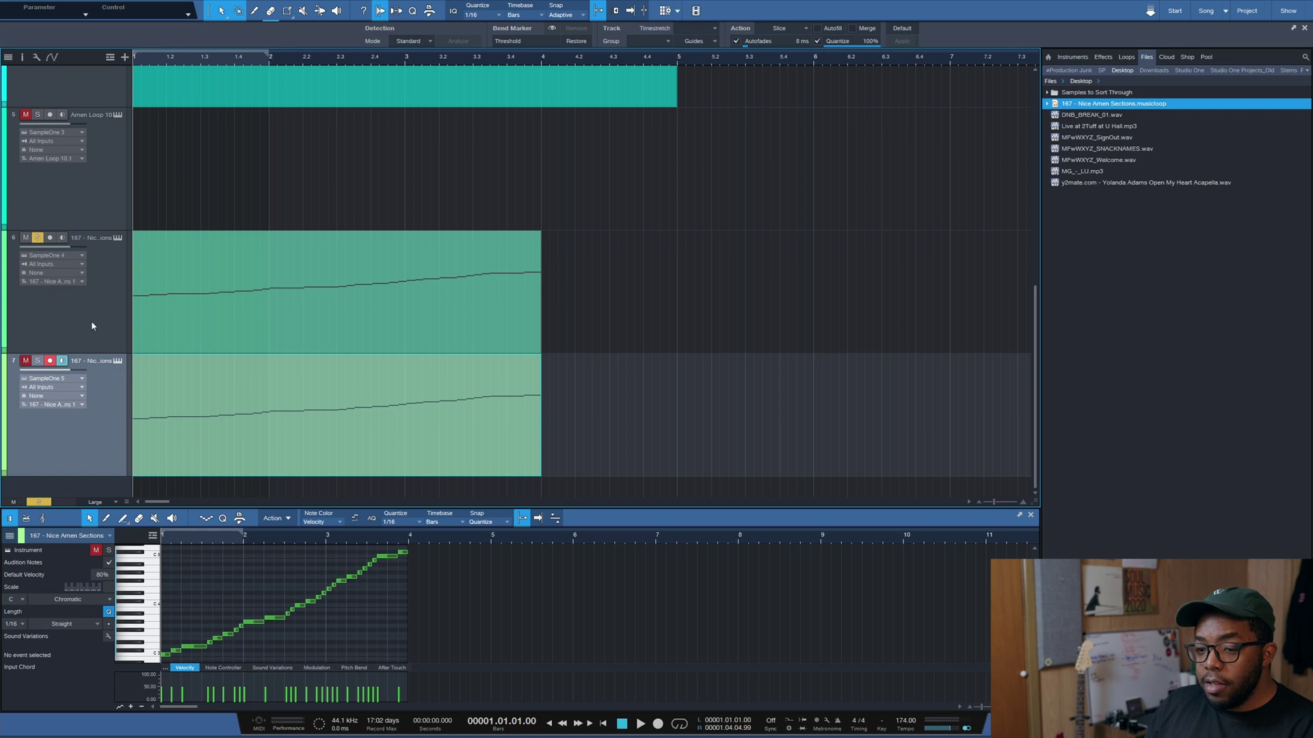
pyautogui.click(117, 360)
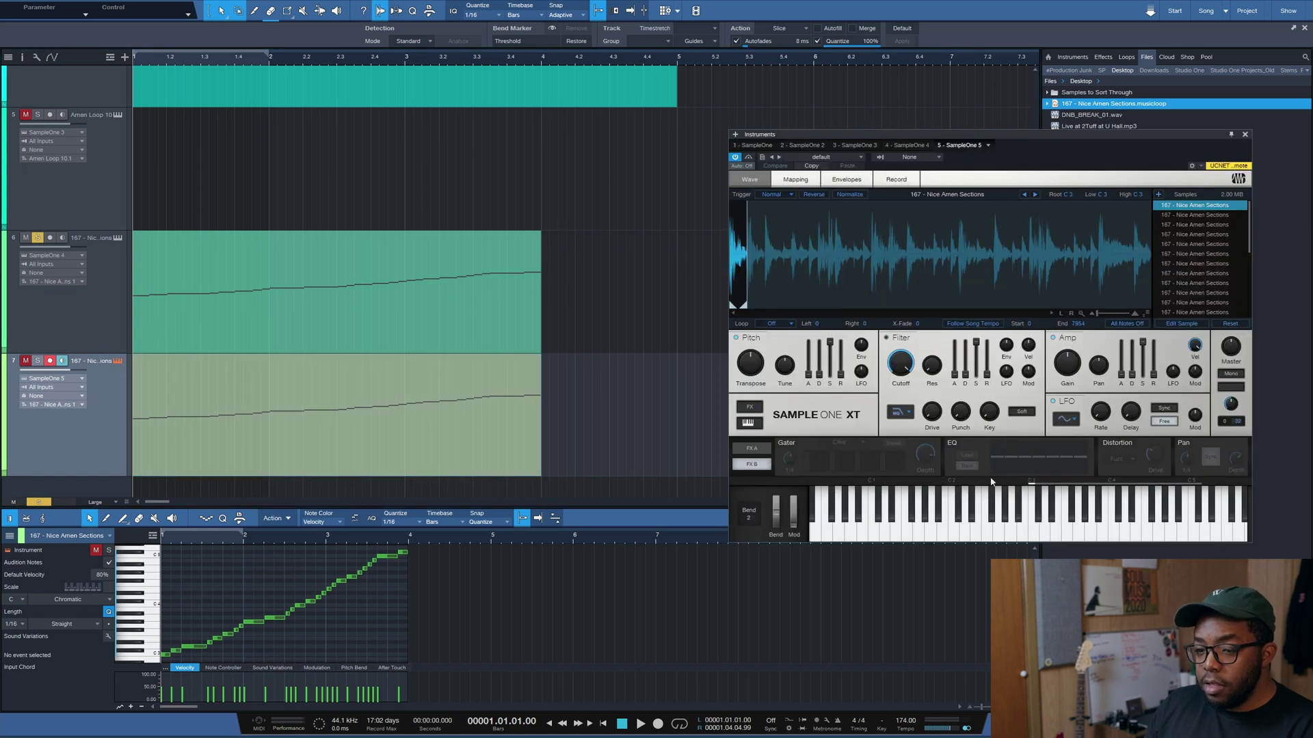